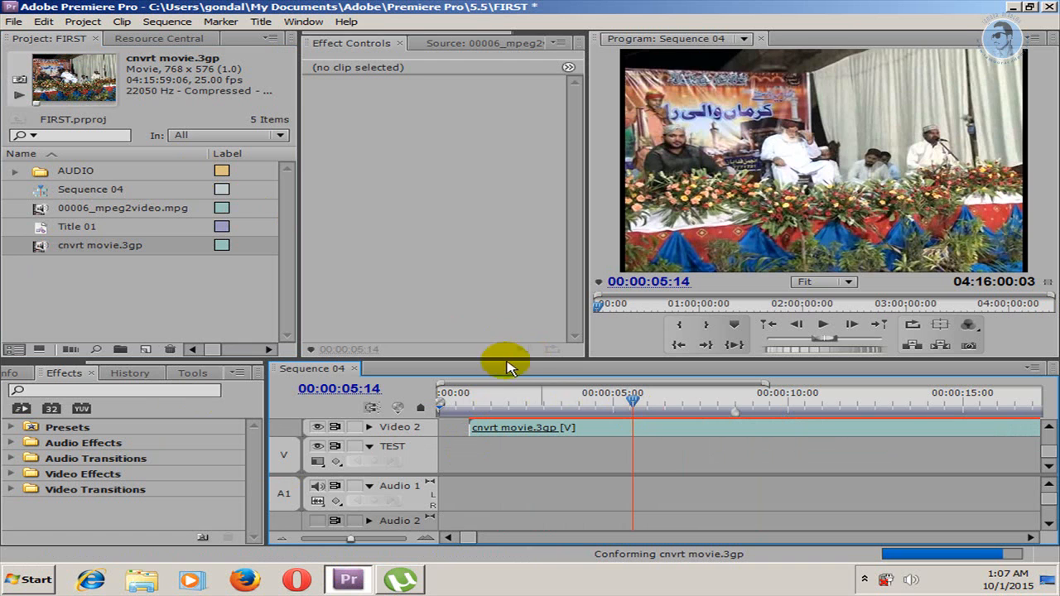
Mark a range about 6 seconds long on the Sequence 04 timeline, starting at 00:00:00:24, with the playhead inside it at 00:00:03:19
left_click(473, 402)
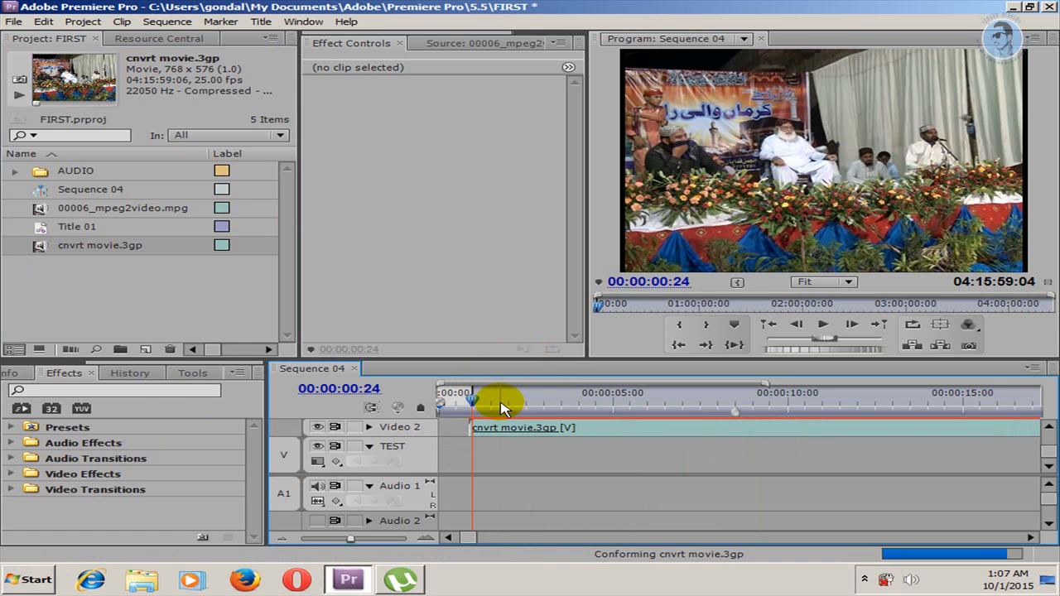
mouse_move(475, 404)
left_mouse_down()
mouse_move(694, 420)
mouse_move(663, 405)
mouse_move(568, 405)
left_mouse_up()
key("o")
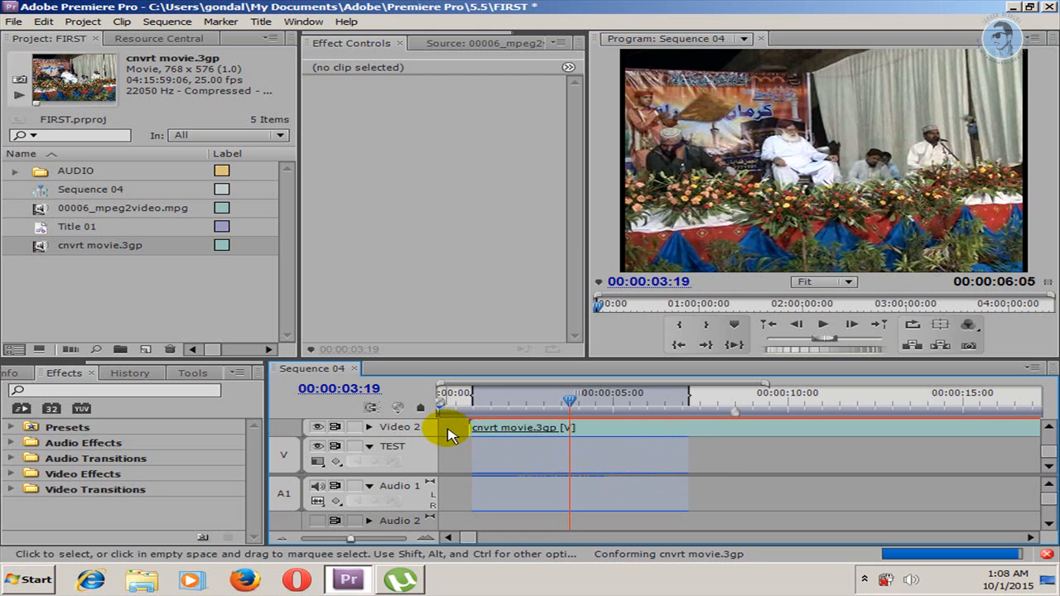
Try a ripple delete of the empty gap before the cnvrt movie.3gp clip on Video 2, and undo it
right_click(454, 435)
left_click(476, 443)
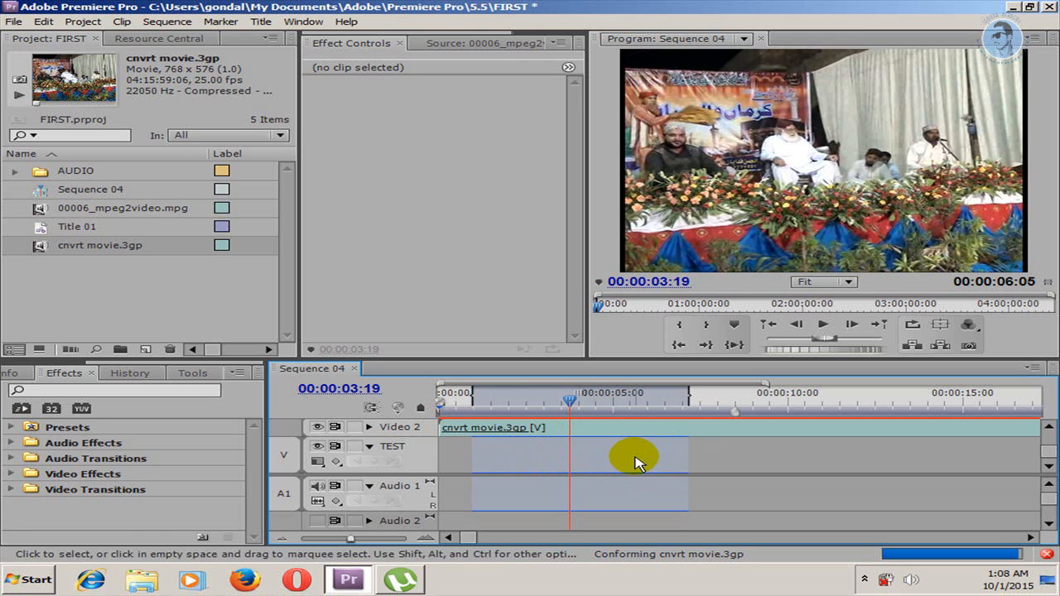
key("ctrl+z")
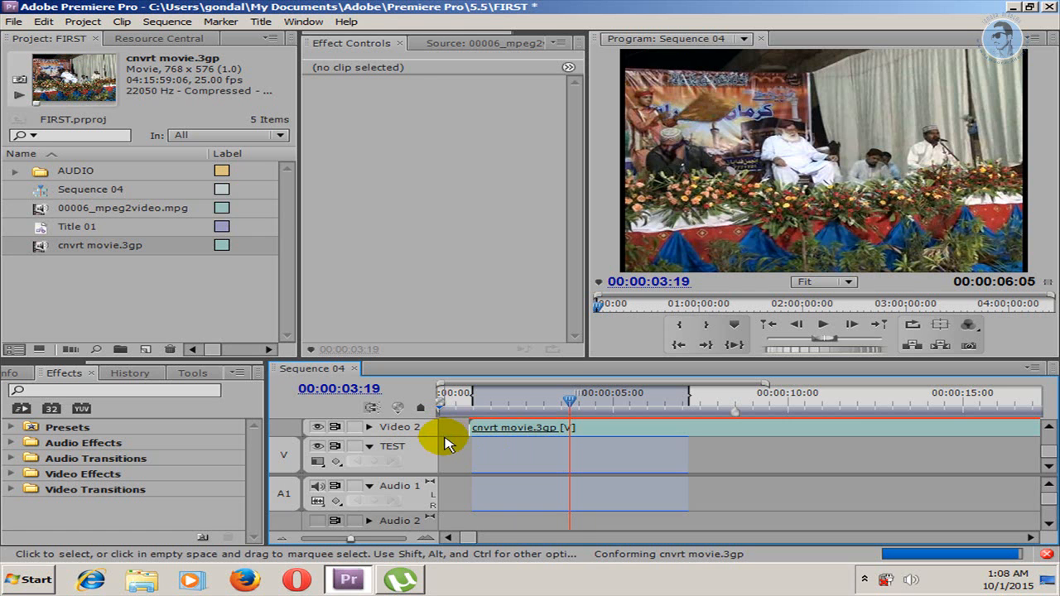
Open the media export settings for Sequence 04 and shift the dialog slightly upward
left_click(14, 22)
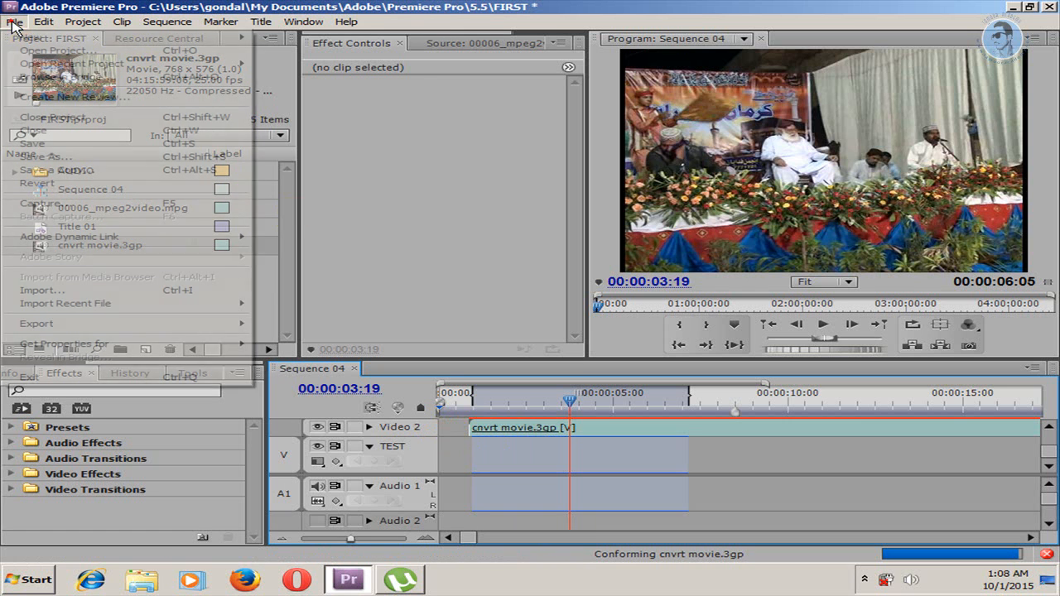
mouse_move(125, 325)
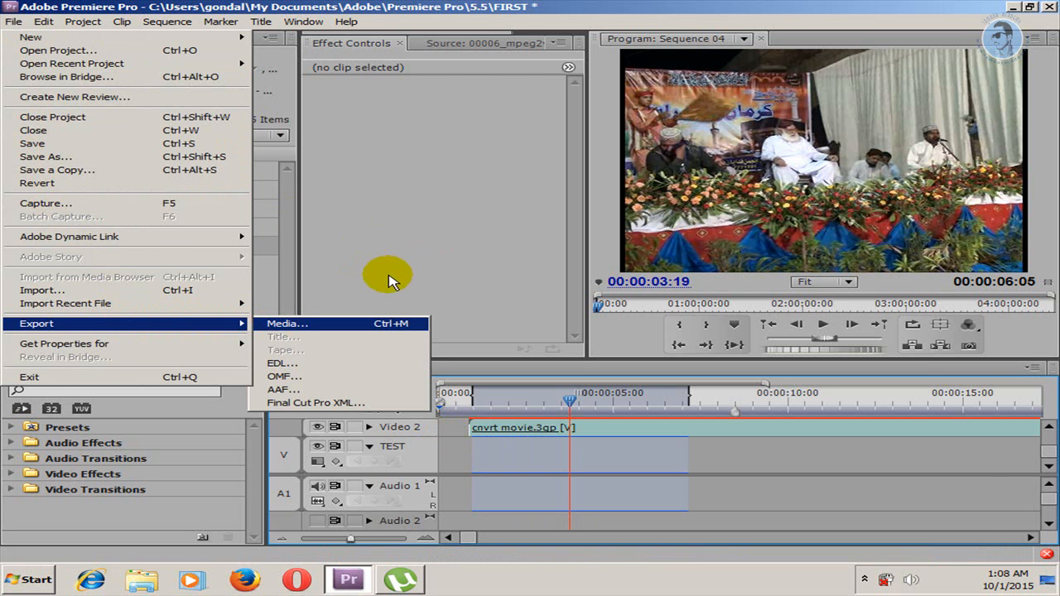
left_click(357, 323)
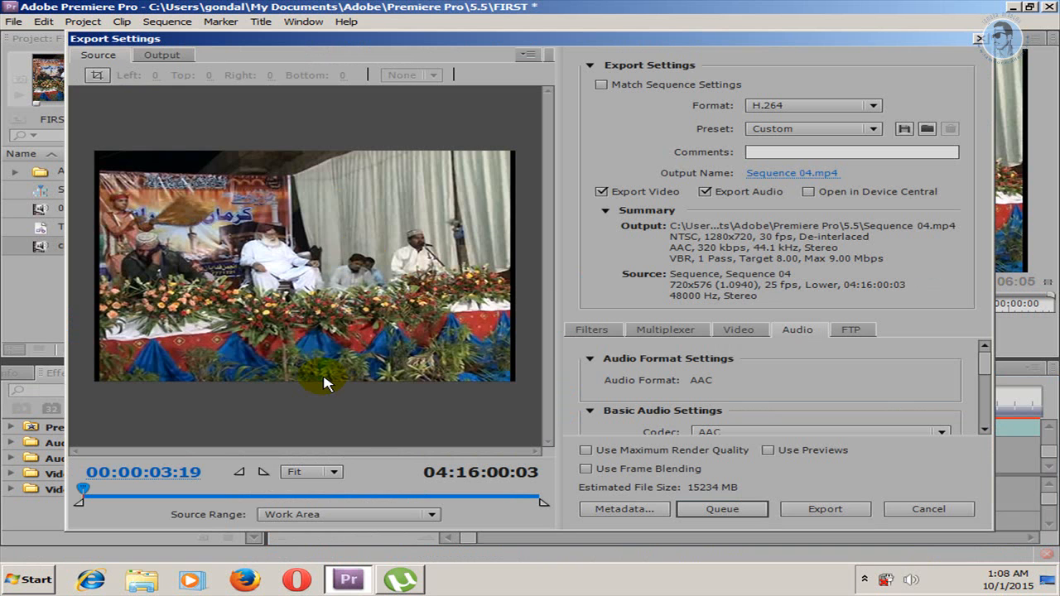
left_click_drag(512, 43, 506, 32)
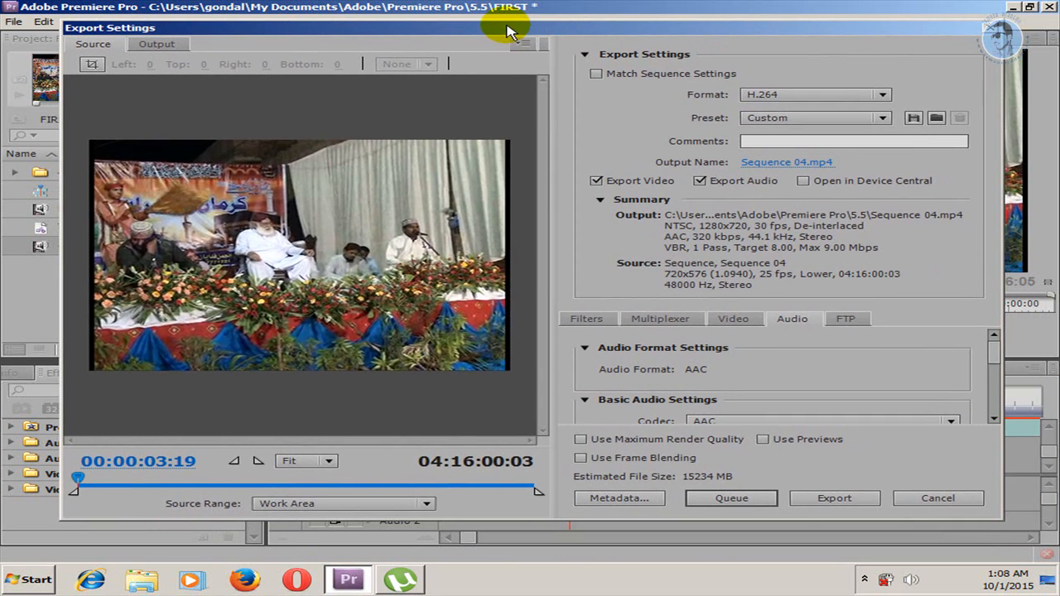
Set the export format to H.264 and the preset to YouTube SD
left_click(882, 96)
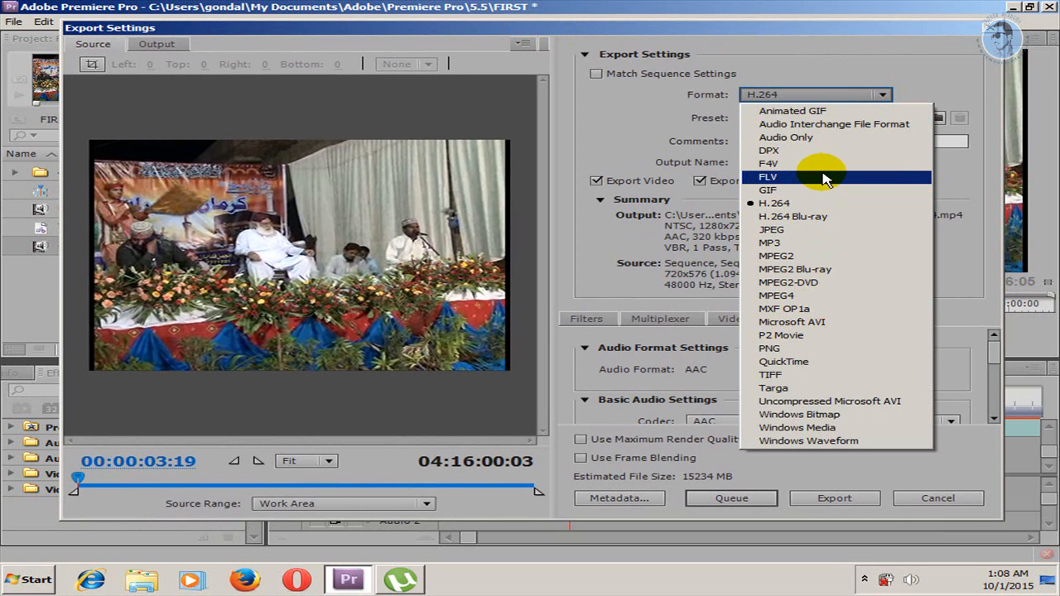
left_click(866, 58)
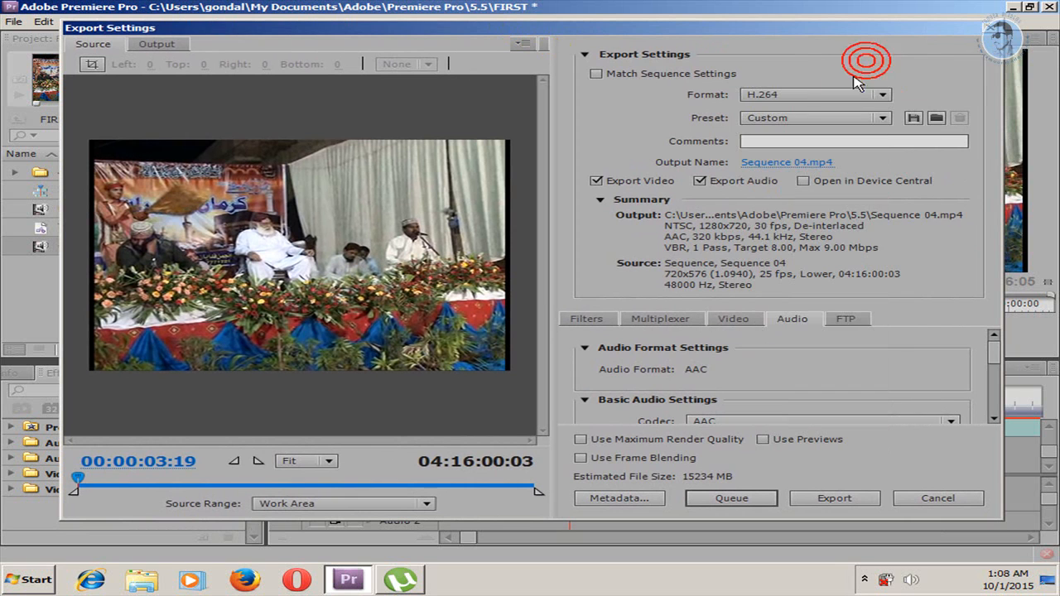
left_click(853, 97)
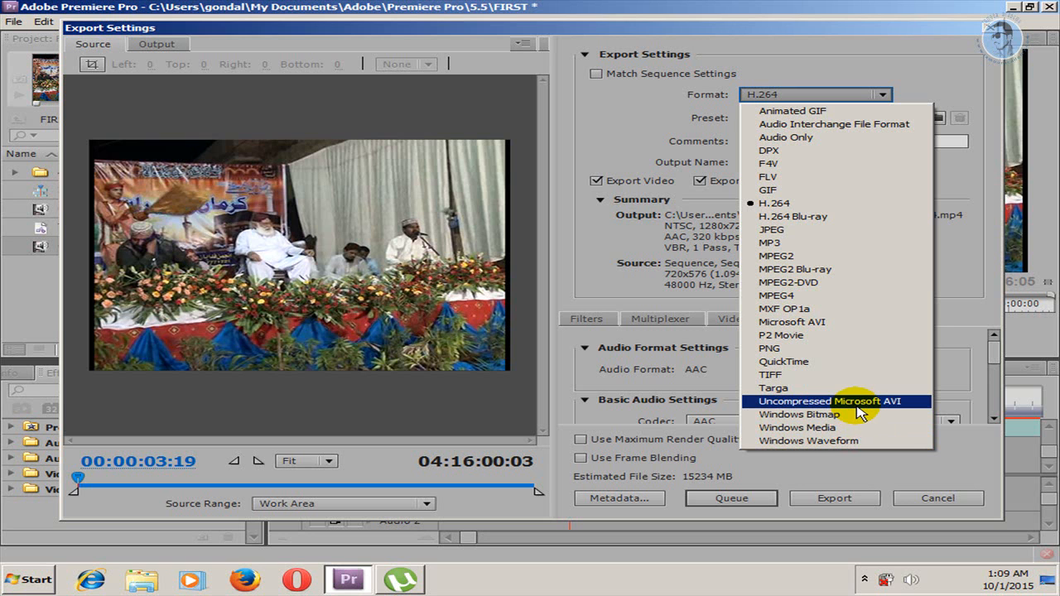
left_click(797, 207)
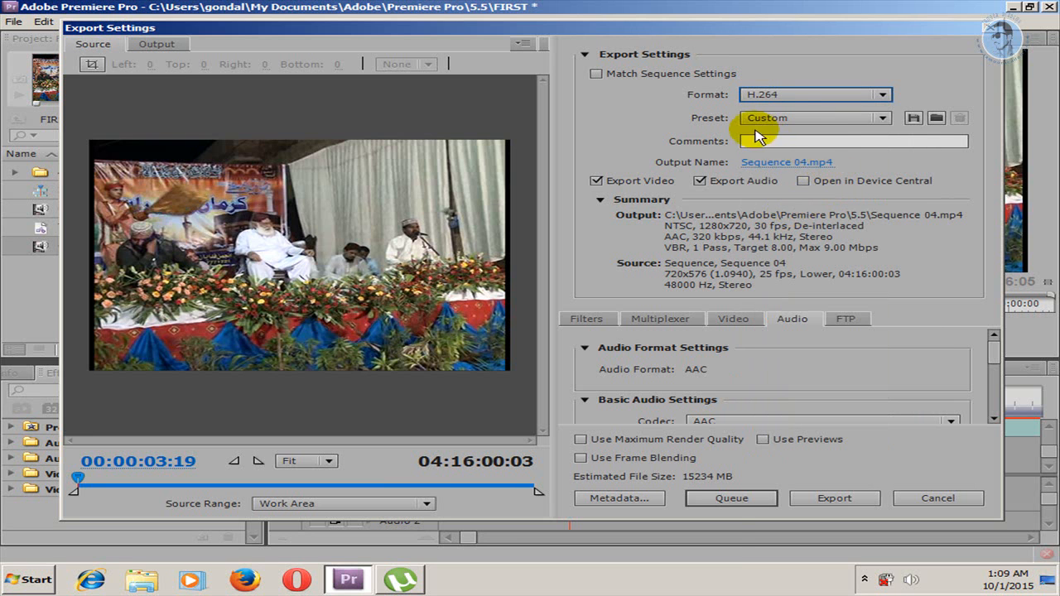
left_click(883, 118)
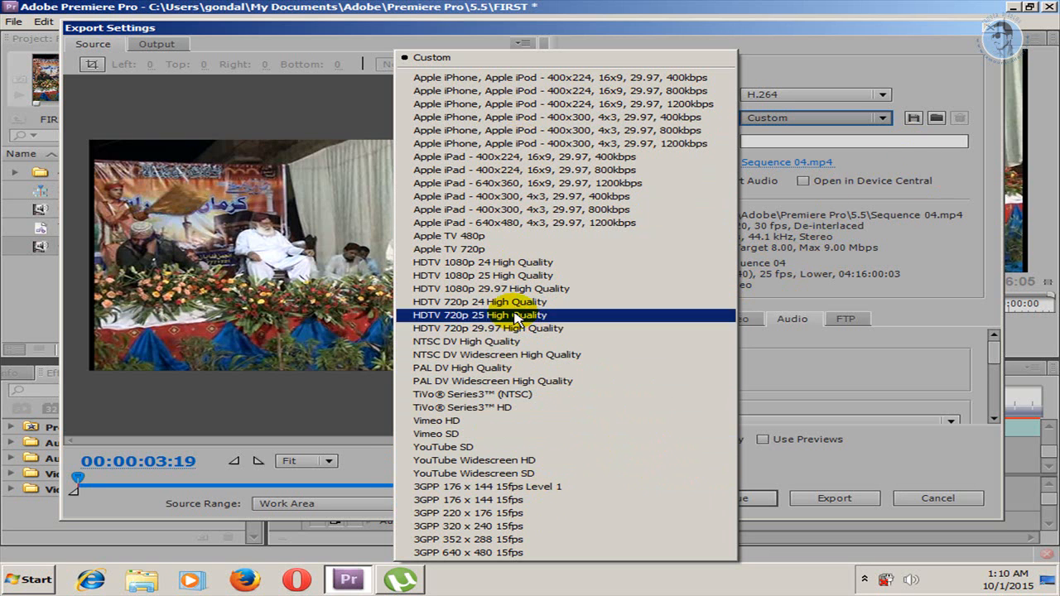
left_click(564, 447)
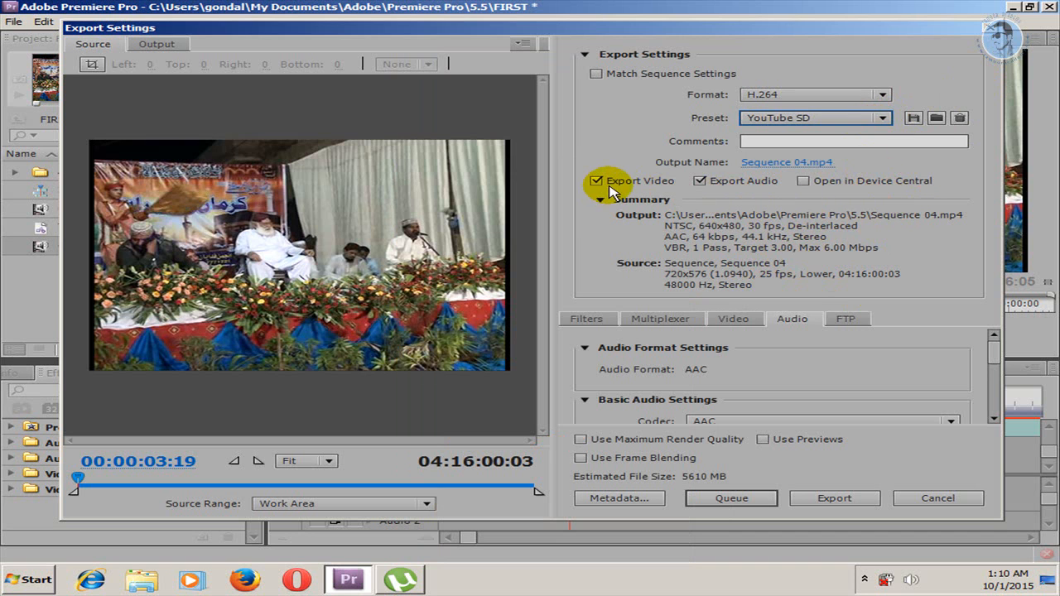
Exclude the audio from the export and include it again
left_click(701, 181)
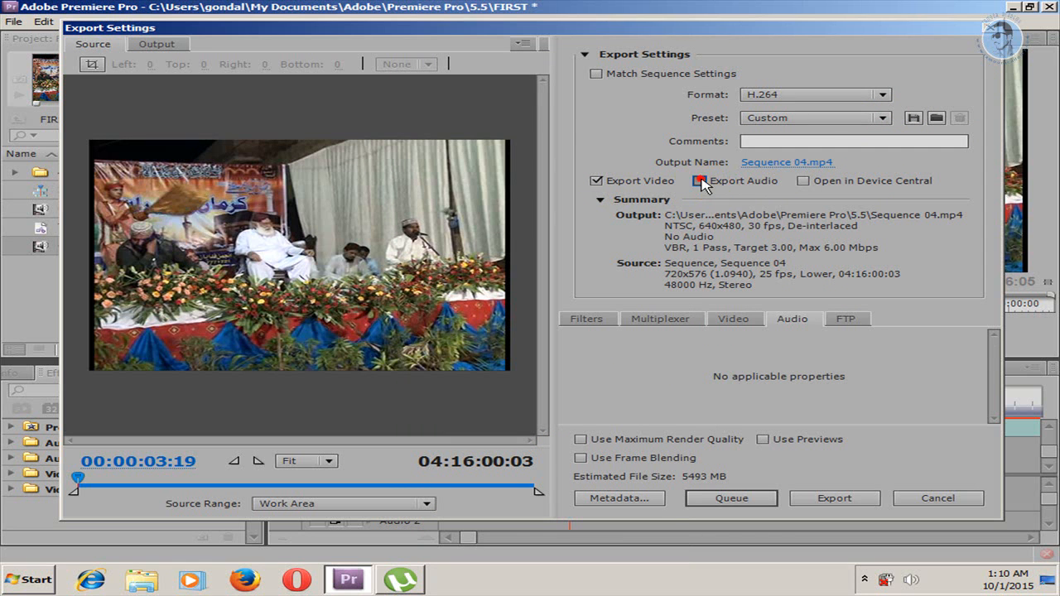
left_click(700, 180)
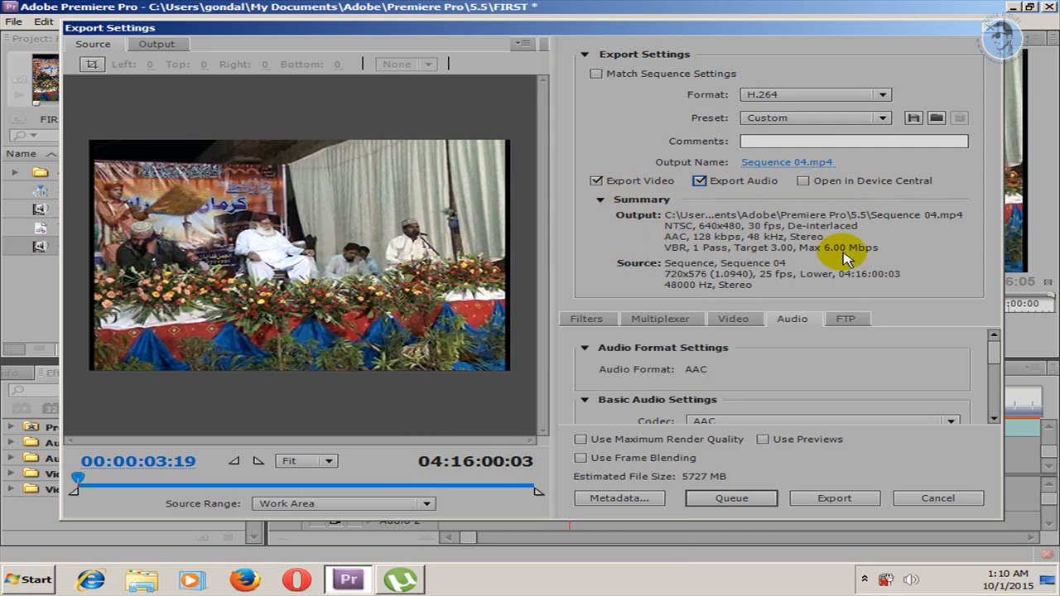
left_click(881, 246)
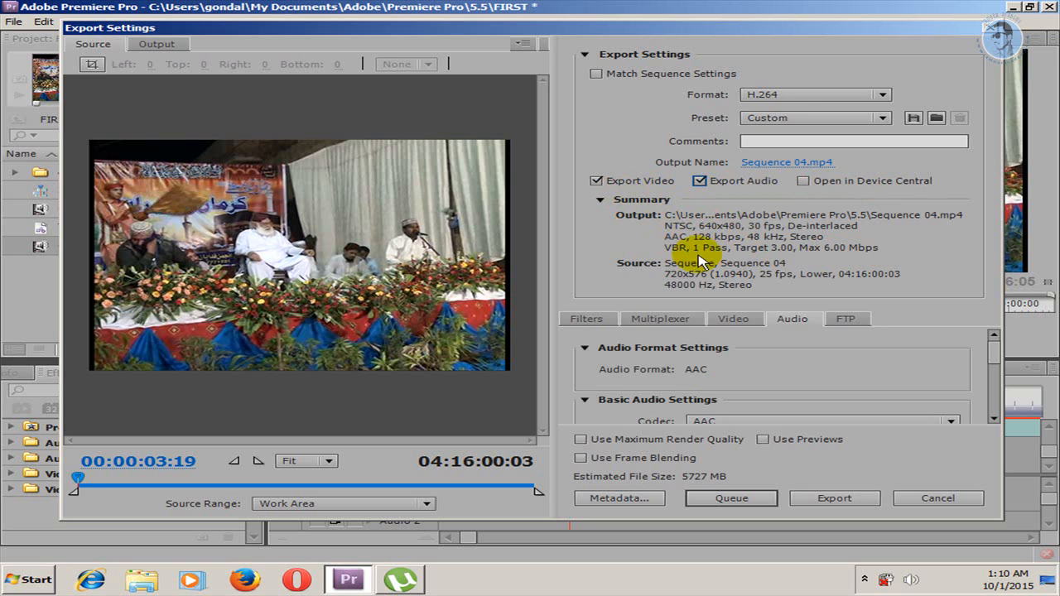
Check the export filters, and set multiplexing to MP4 and stream compatibility to Standard
left_click(585, 319)
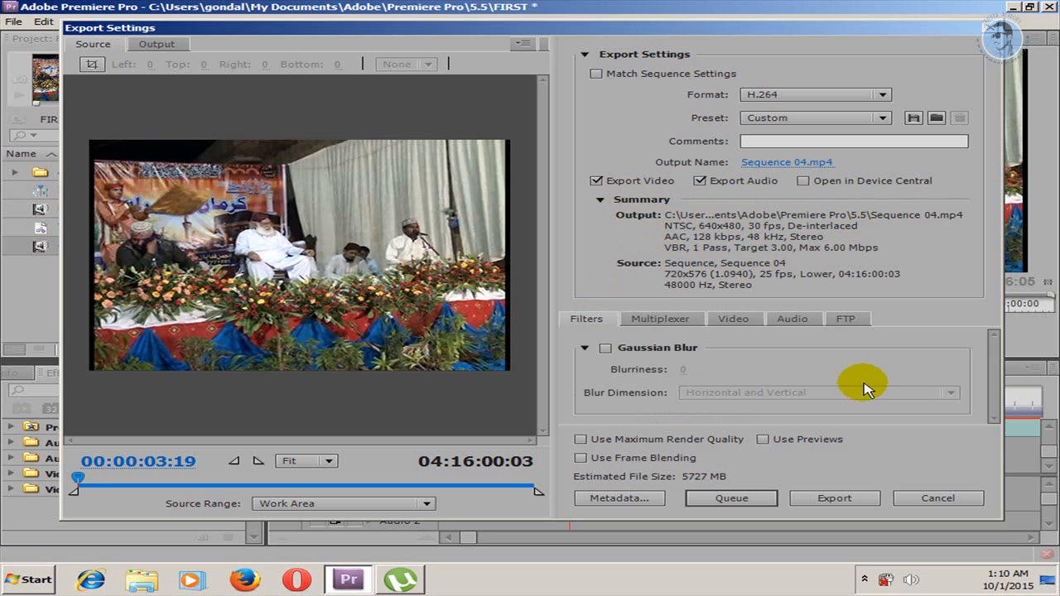
left_click(658, 323)
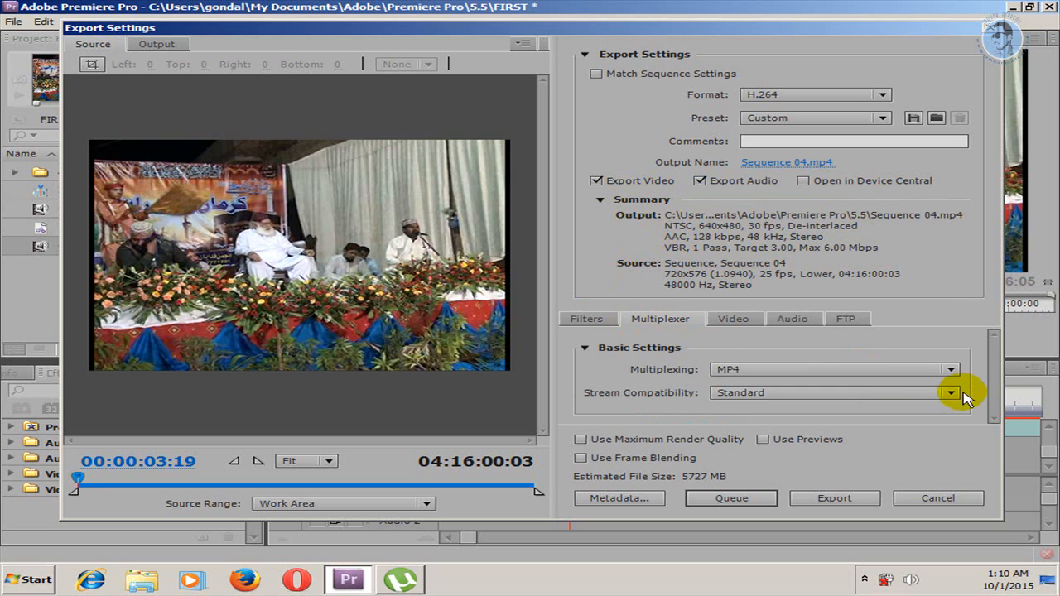
left_click(948, 370)
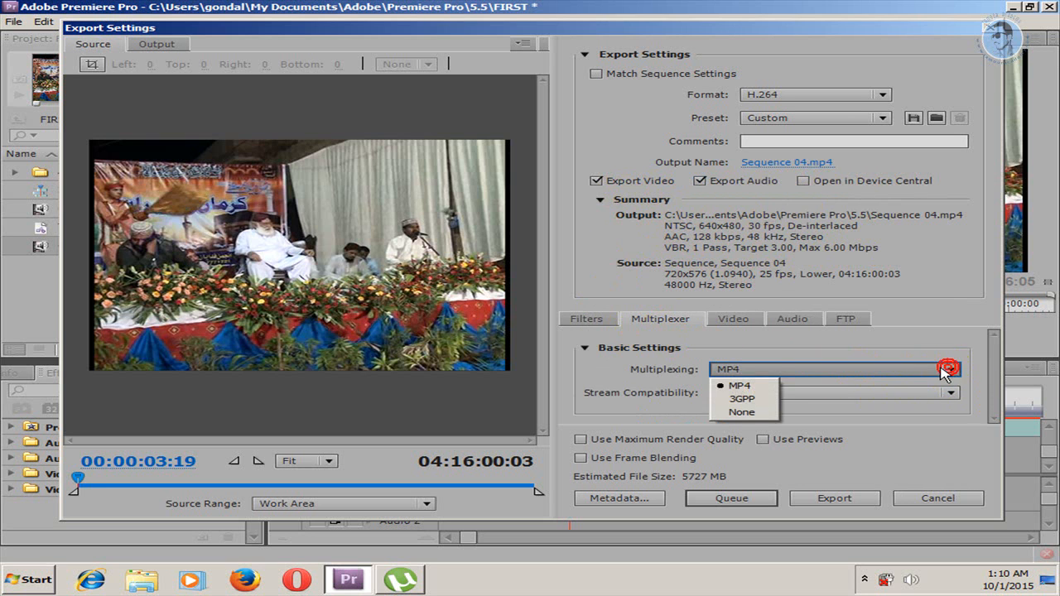
left_click(740, 386)
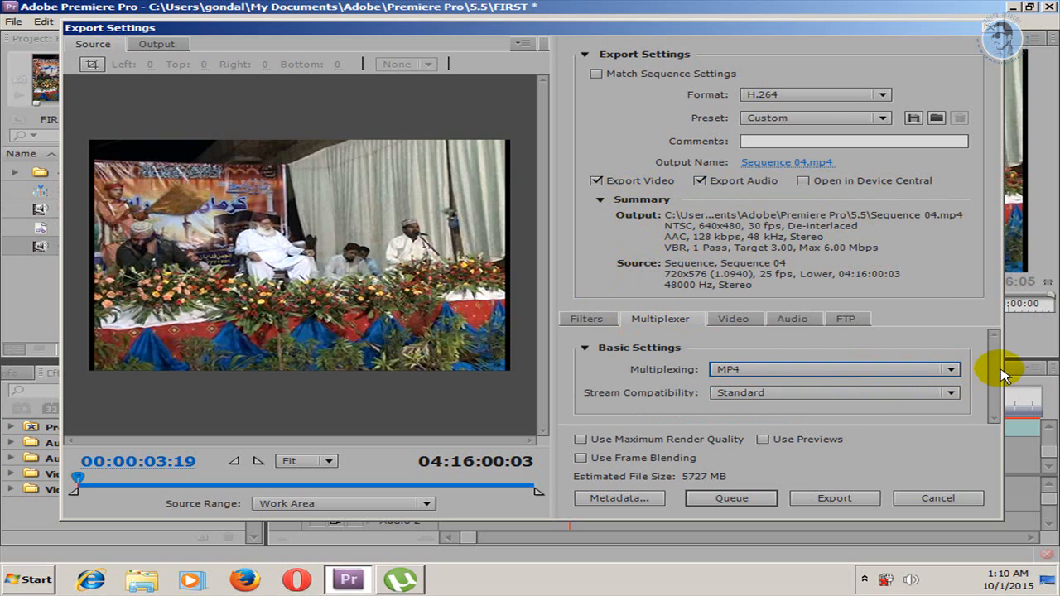
left_click(951, 394)
left_click(752, 409)
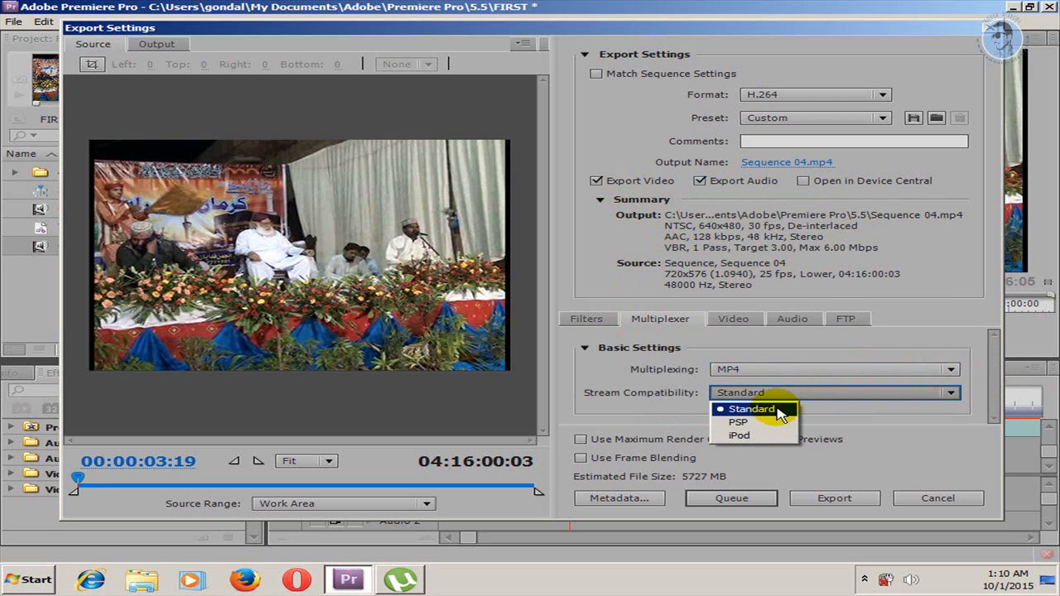
Set the TV standard to PAL in the basic video settings of the export
left_click(733, 319)
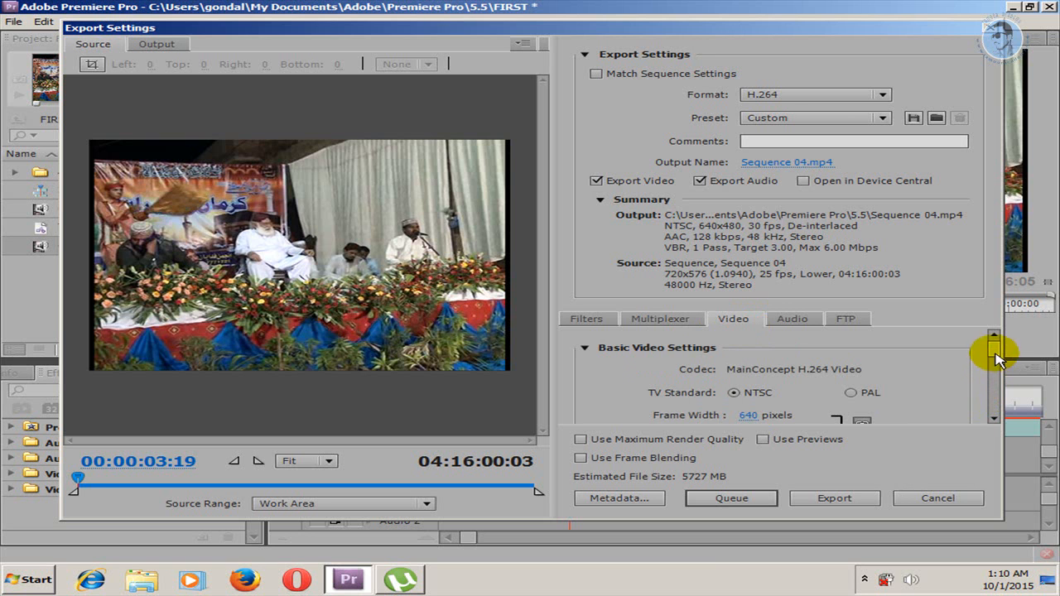
left_click(994, 381)
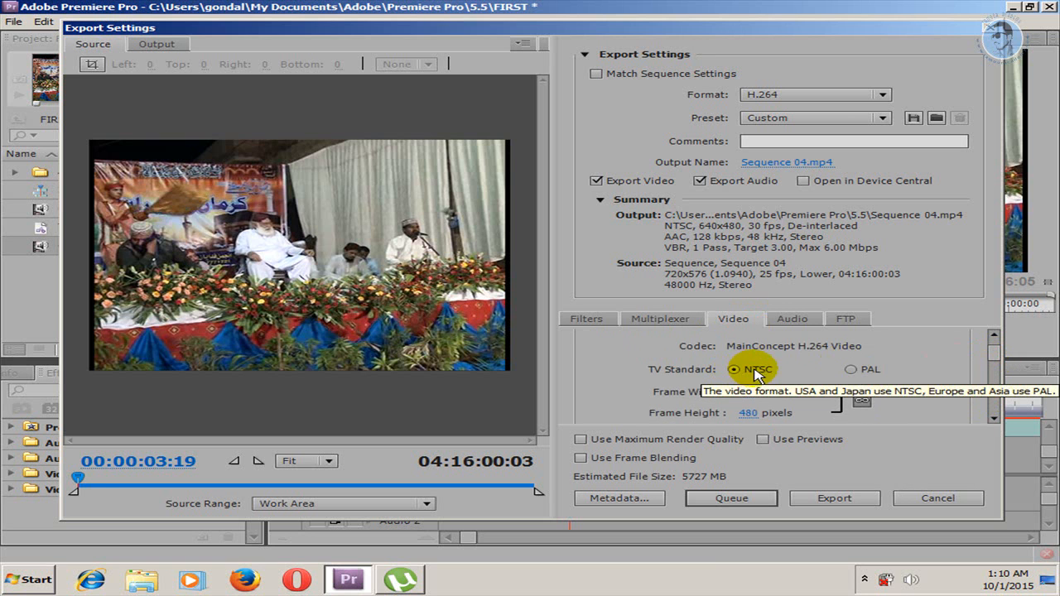
left_click(849, 369)
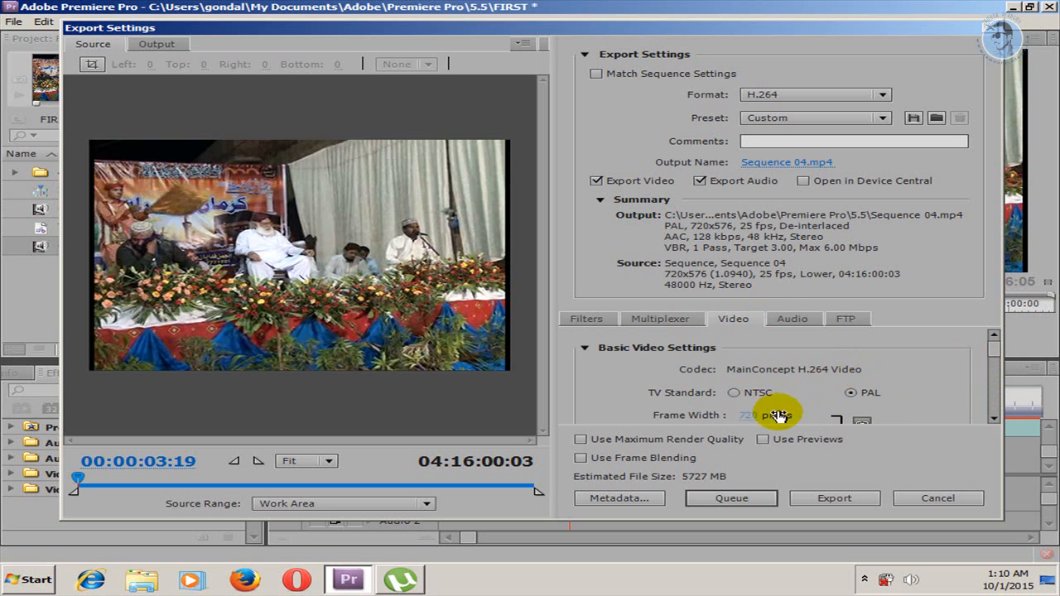
Set the bitrate encoding of the exported video to VBR, 1 Pass
left_click_drag(991, 371, 1001, 381)
scroll(994, 396, "up", 2)
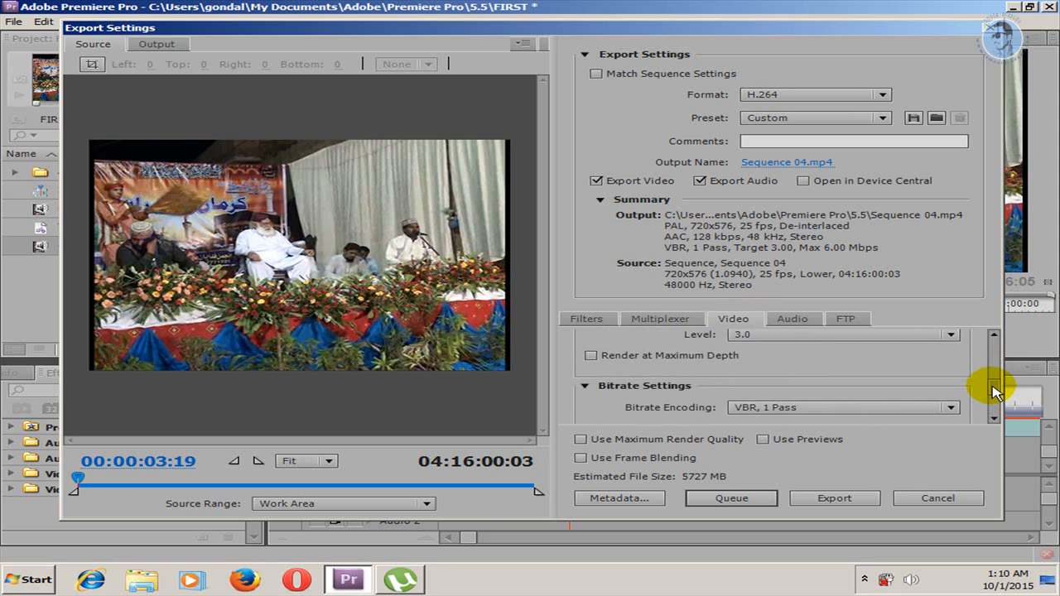
scroll(994, 396, "down", 1)
left_click(951, 389)
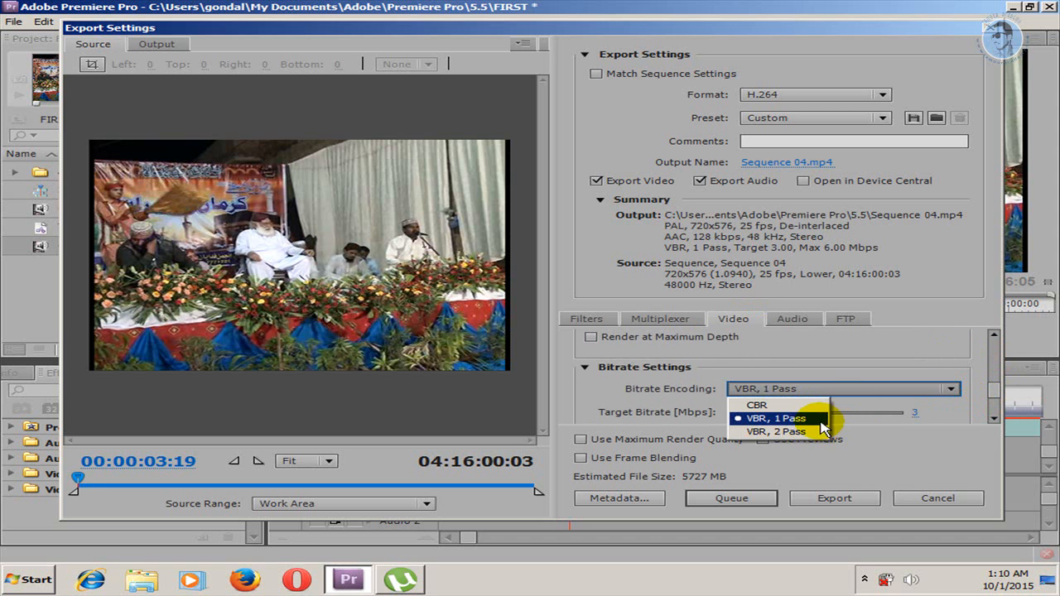
left_click(787, 418)
Review the frame rate, field order, pixel aspect ratio, profile, level and bitrate options of the exported video
left_click_drag(994, 398, 992, 356)
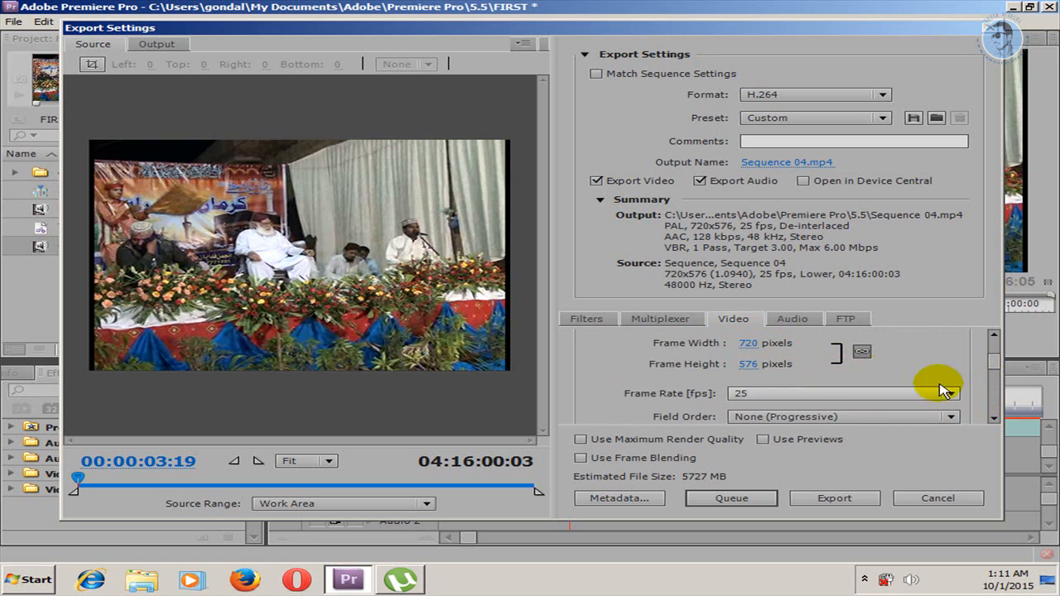
left_click_drag(994, 362, 994, 365)
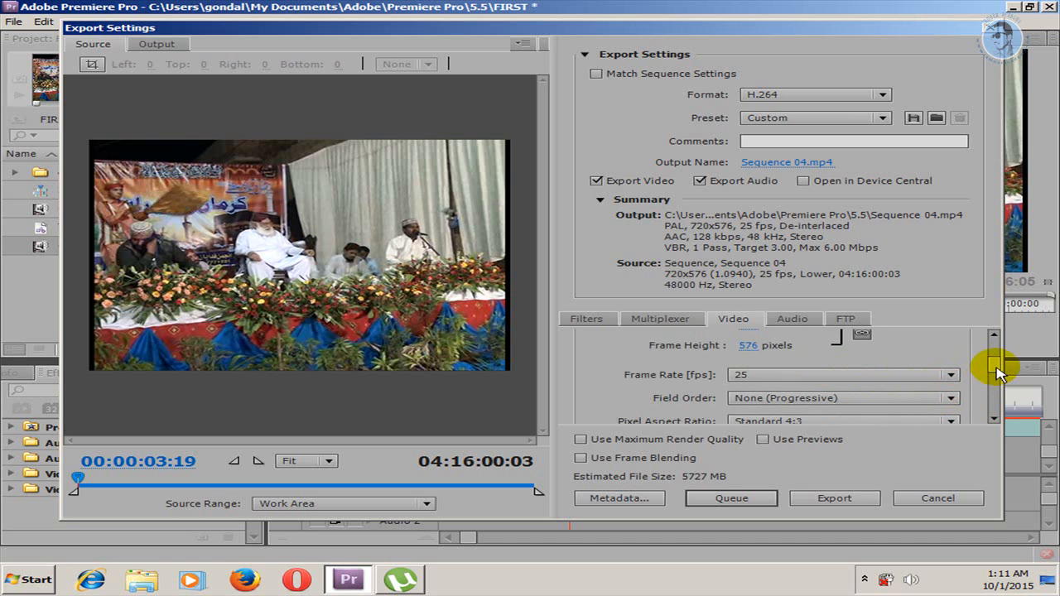
left_click_drag(994, 362, 994, 367)
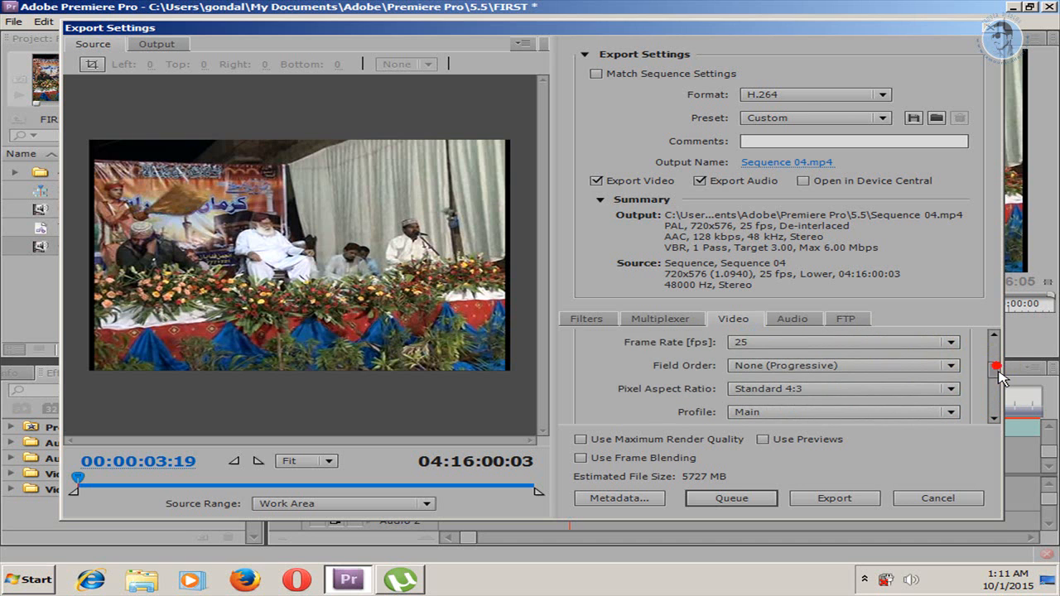
left_click(951, 366)
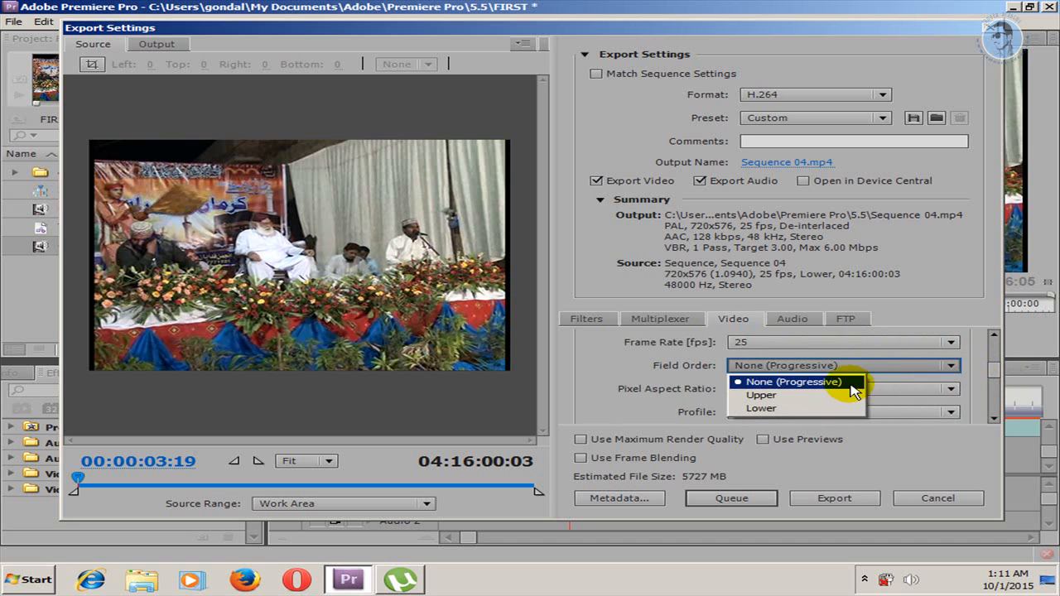
left_click(987, 370)
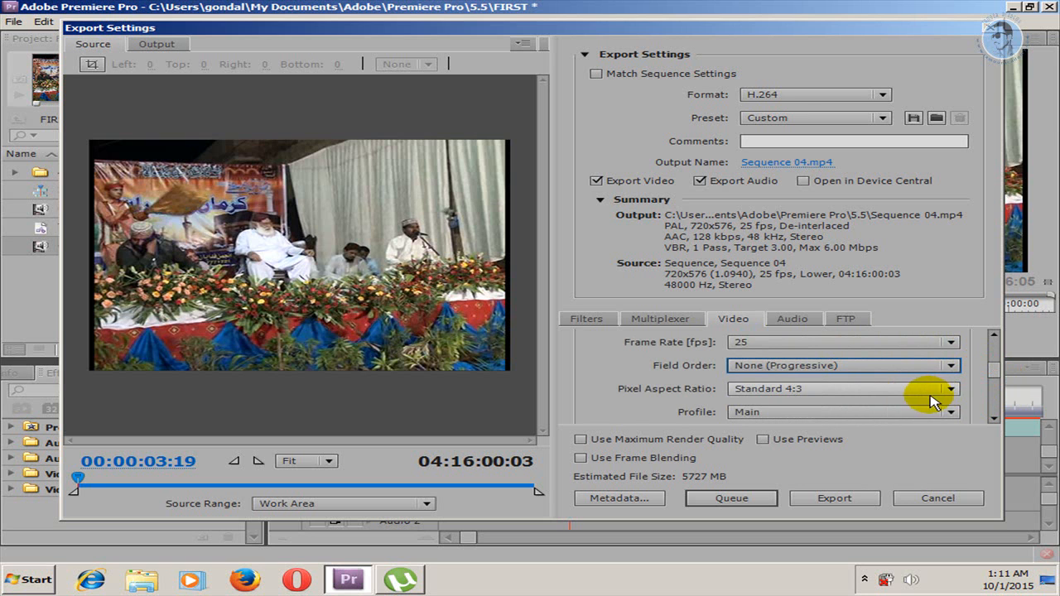
left_click(953, 389)
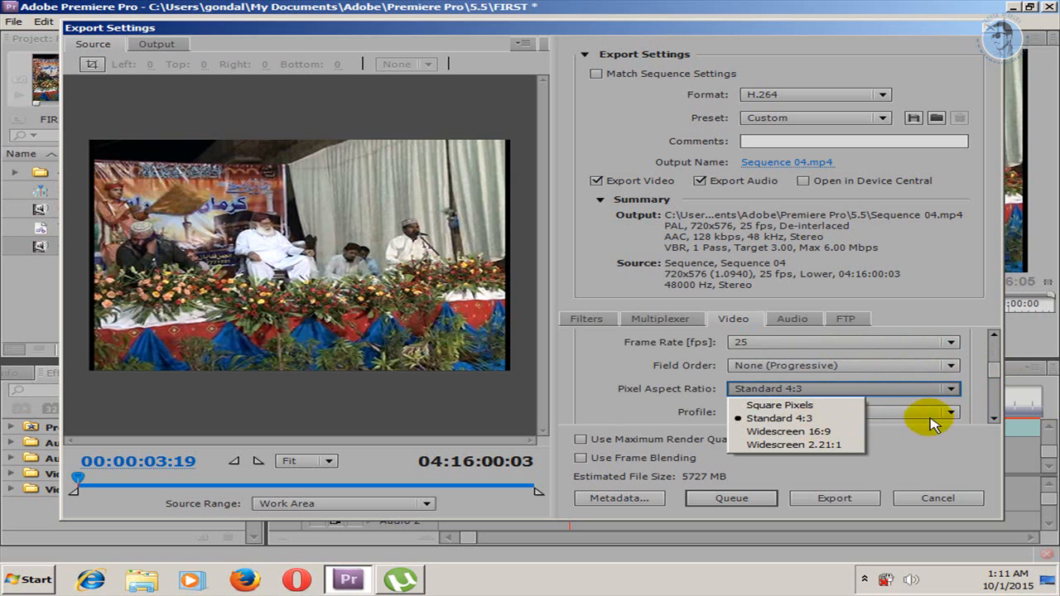
left_click(985, 404)
scroll(994, 372, "down", 2)
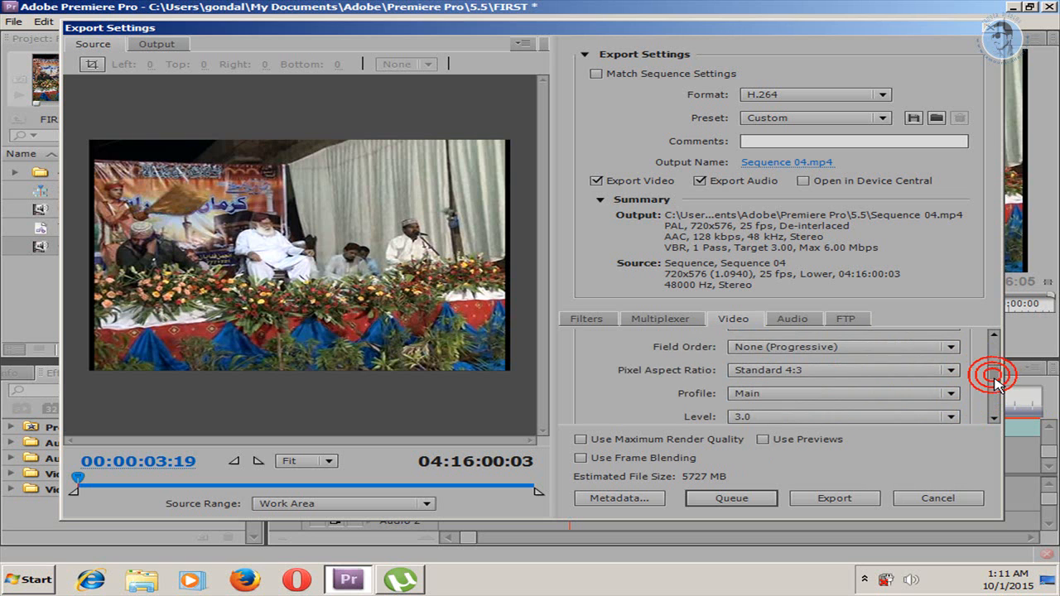
left_click(951, 374)
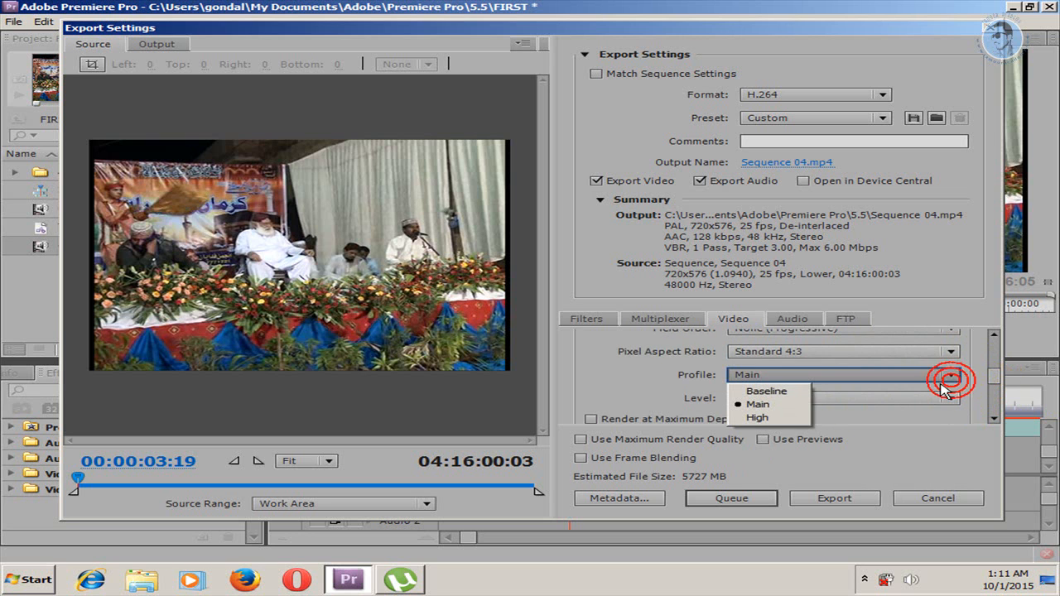
left_click(977, 377)
scroll(985, 390, "down", 3)
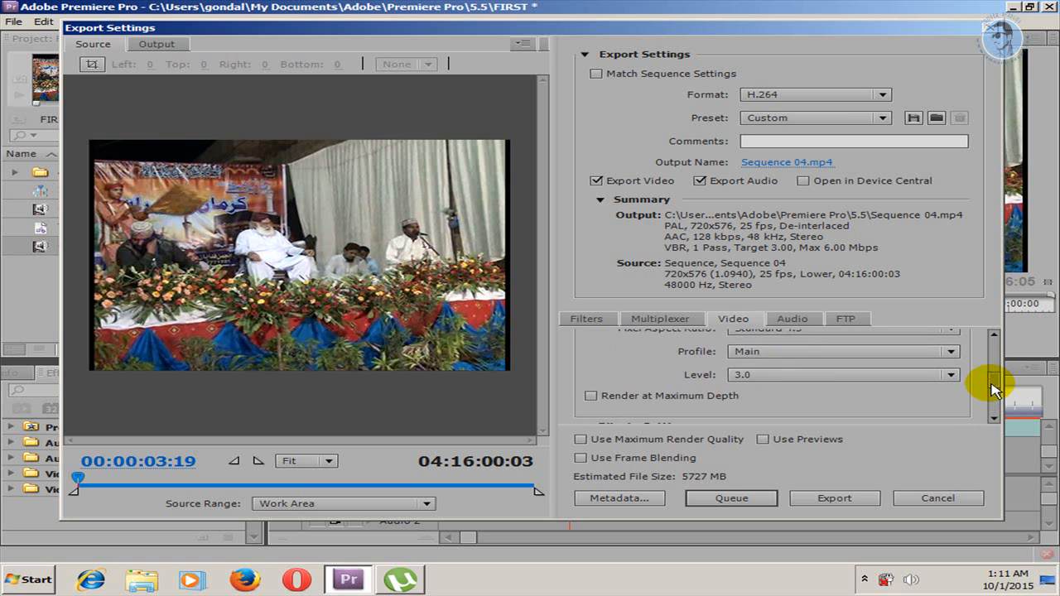
scroll(990, 396, "down", 4)
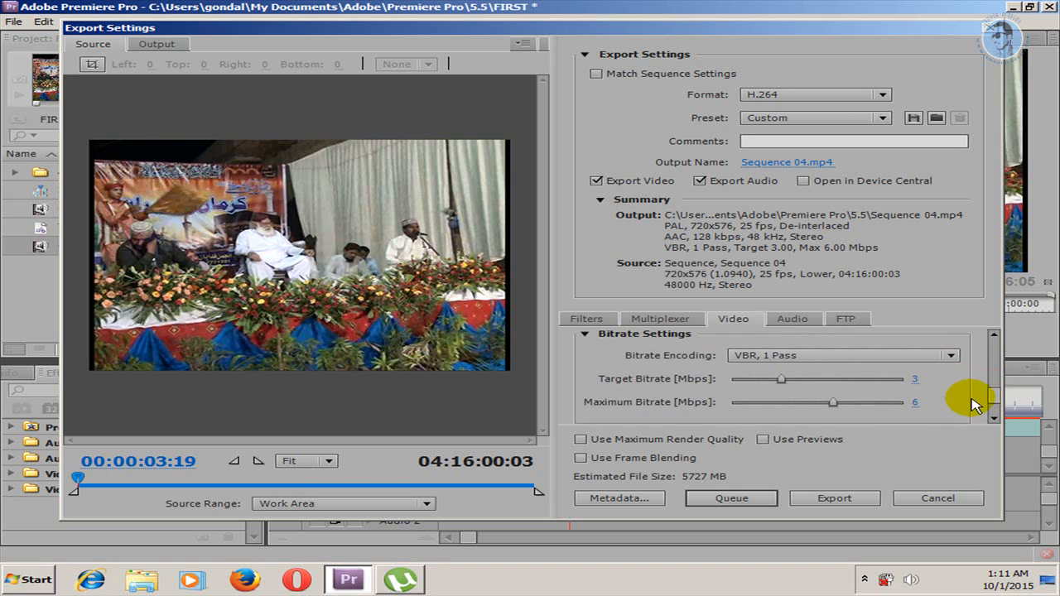
Check the audio codec of the export, and set output channels to Stereo and frequency to 48 kHz
left_click(794, 319)
left_click_drag(991, 355, 994, 366)
left_click(951, 367)
left_click(820, 348)
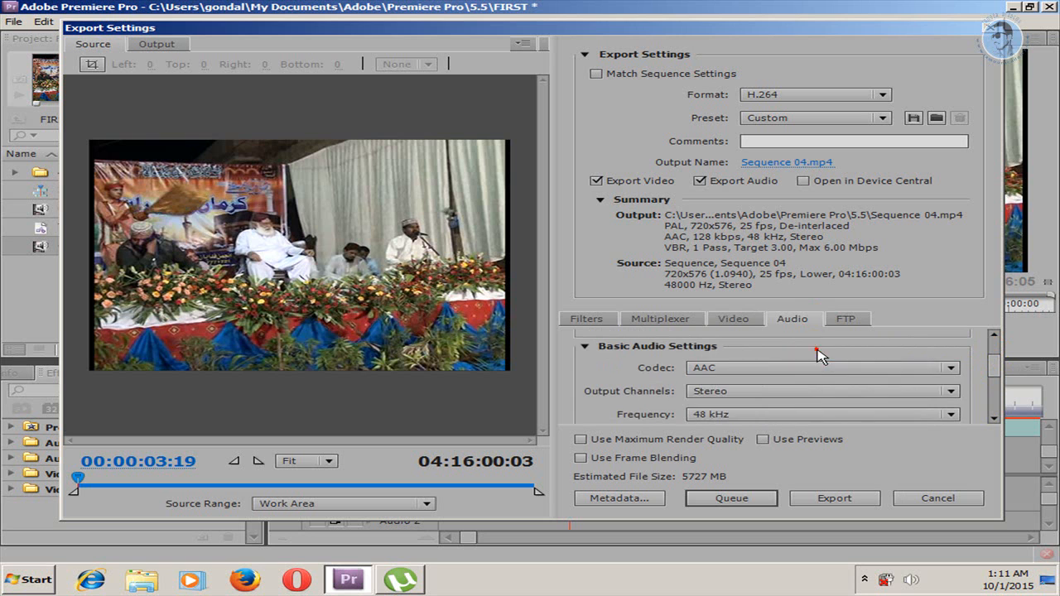
left_click(952, 392)
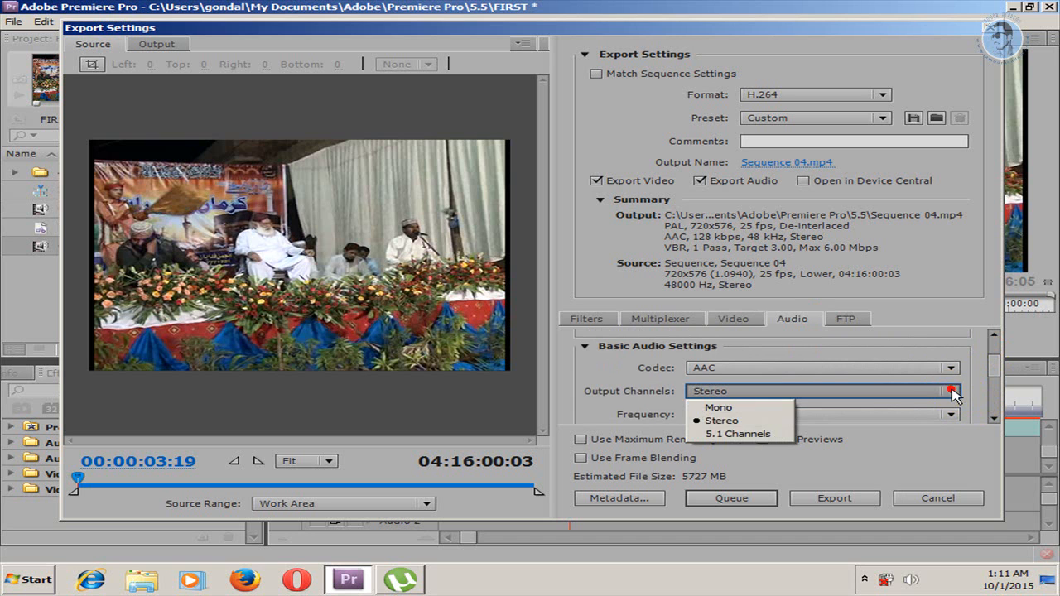
left_click(764, 424)
left_click_drag(998, 371, 999, 389)
left_click(944, 368)
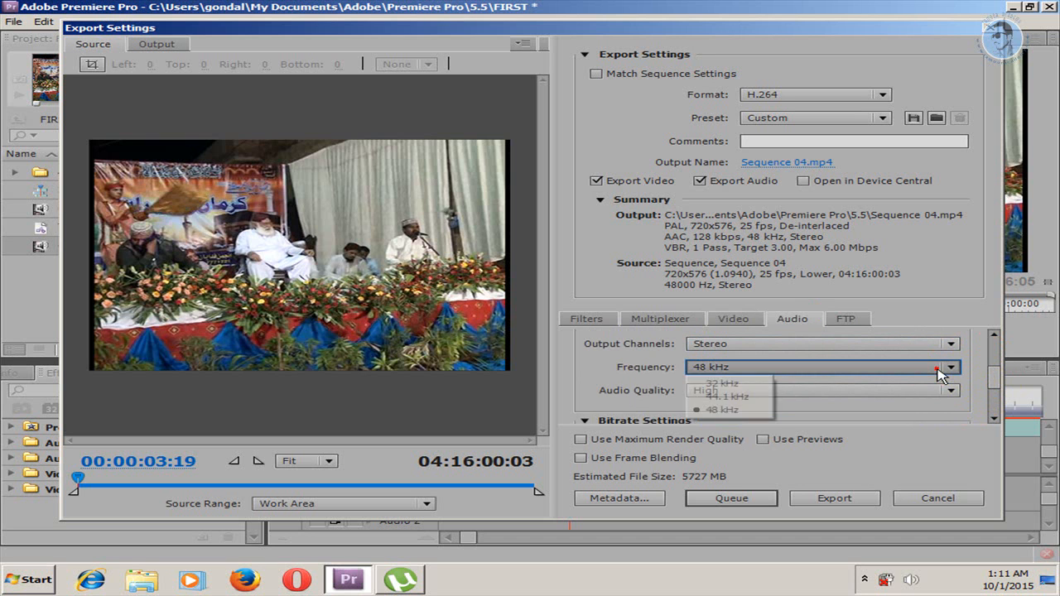
left_click(745, 409)
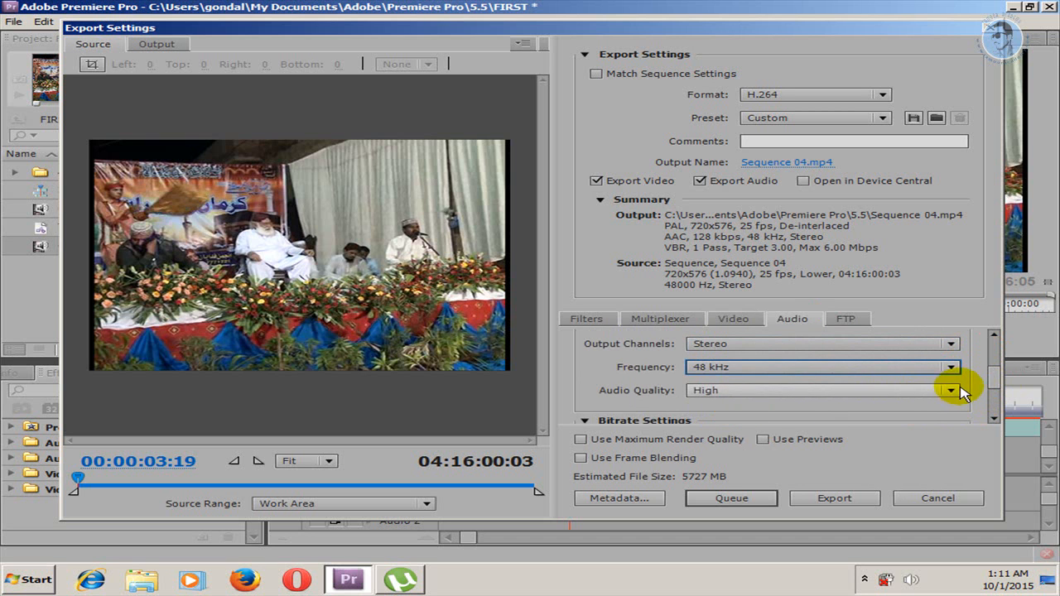
Set the export's audio bitrate to 320 kbps, and look over the FTP and video bitrate settings
left_click_drag(994, 374, 991, 404)
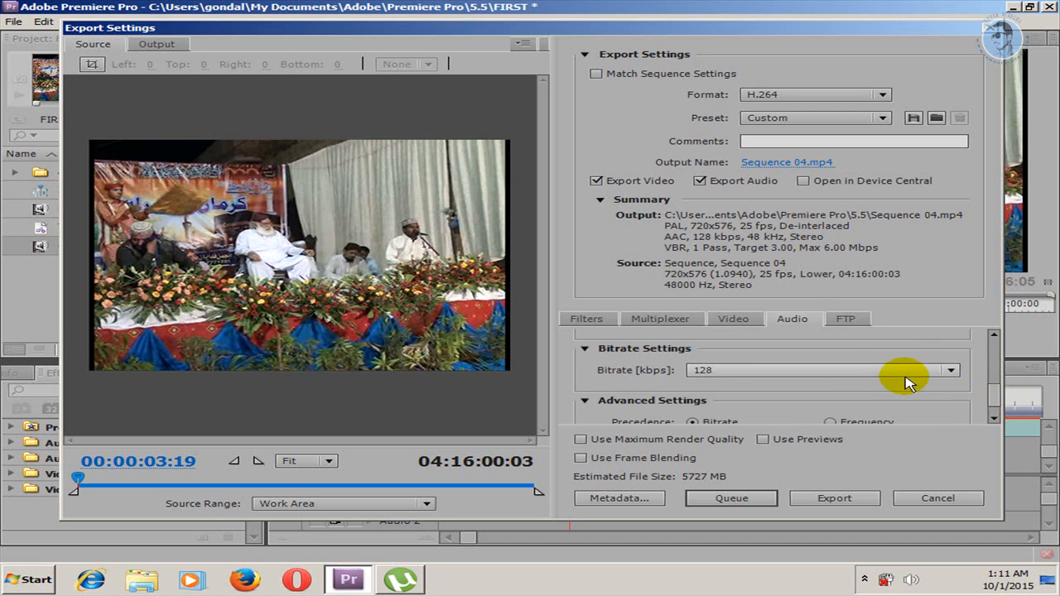
left_click(870, 370)
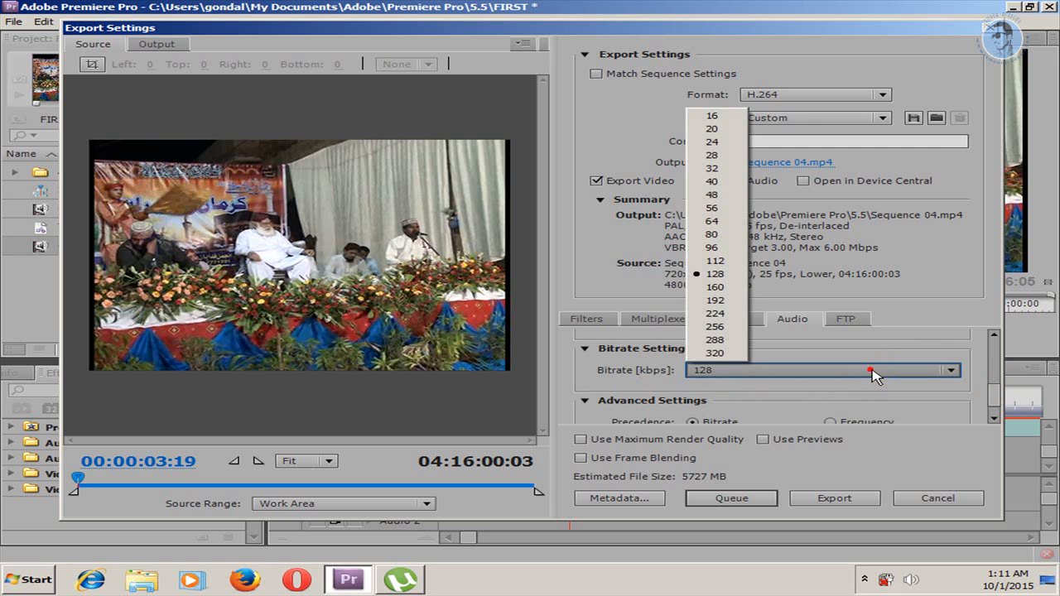
left_click(717, 353)
left_click_drag(994, 389, 995, 396)
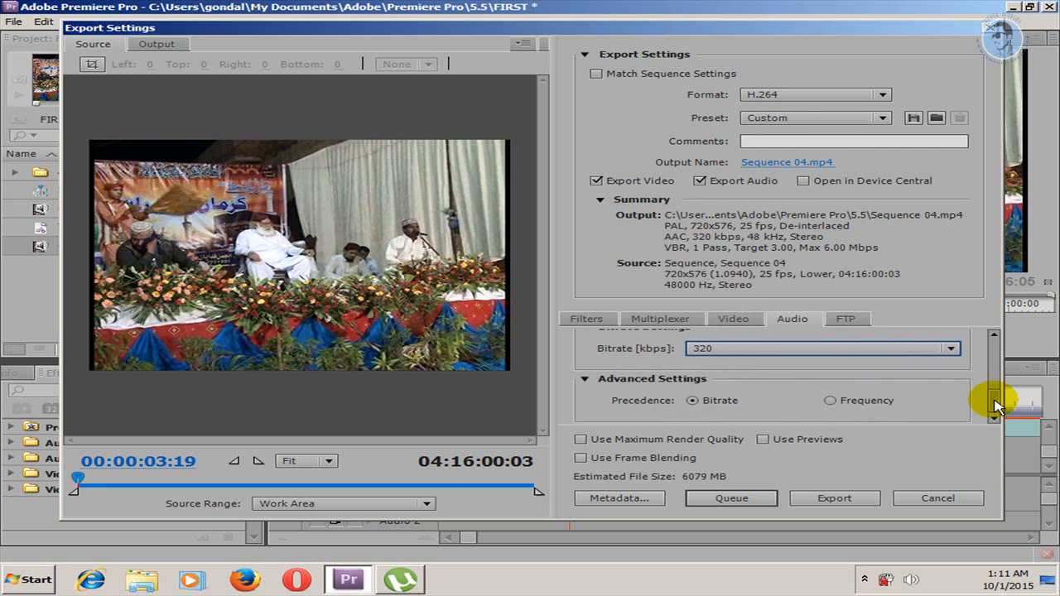
left_click(845, 322)
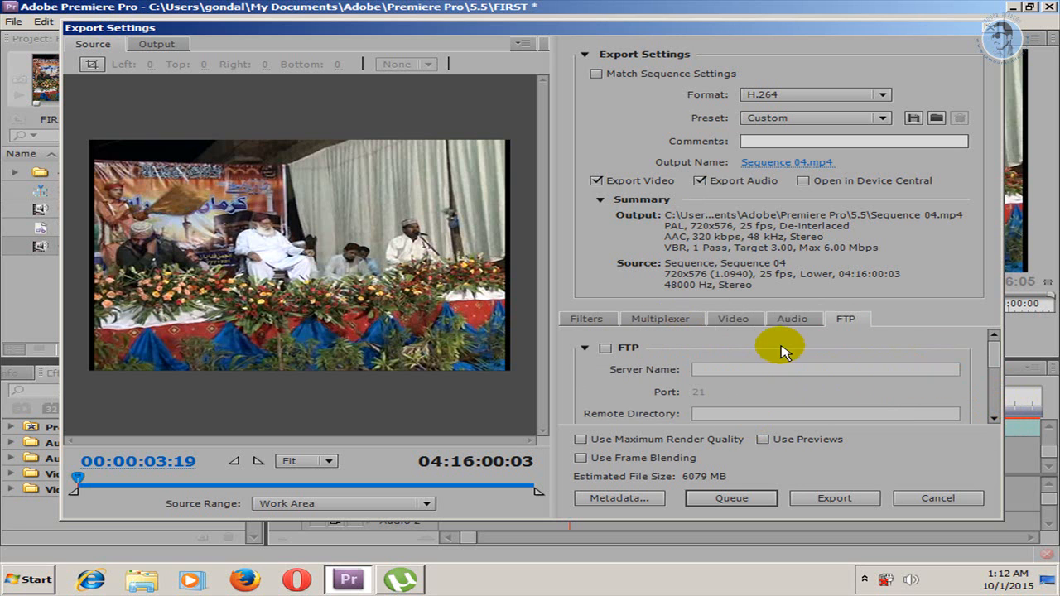
left_click(736, 320)
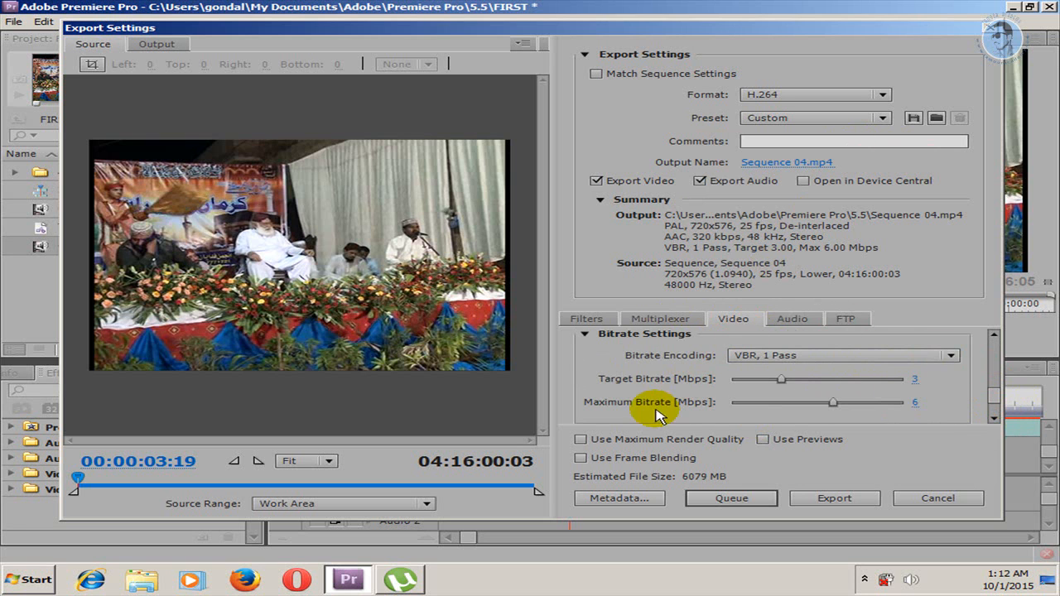
Try to export Sequence 04 directly with the configured H.264 settings, and close the export settings
left_click(831, 502)
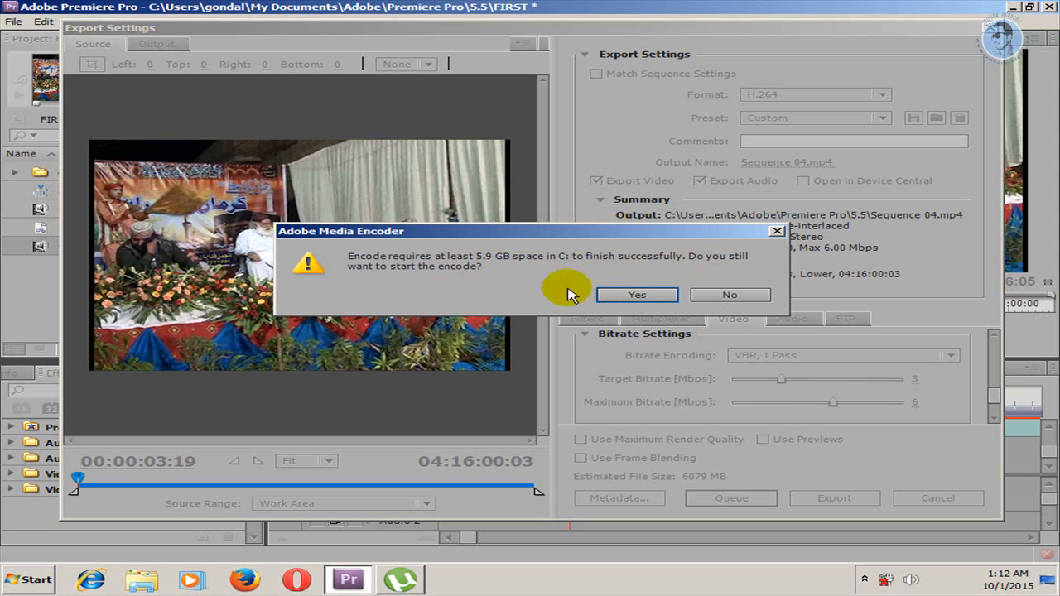
left_click(744, 298)
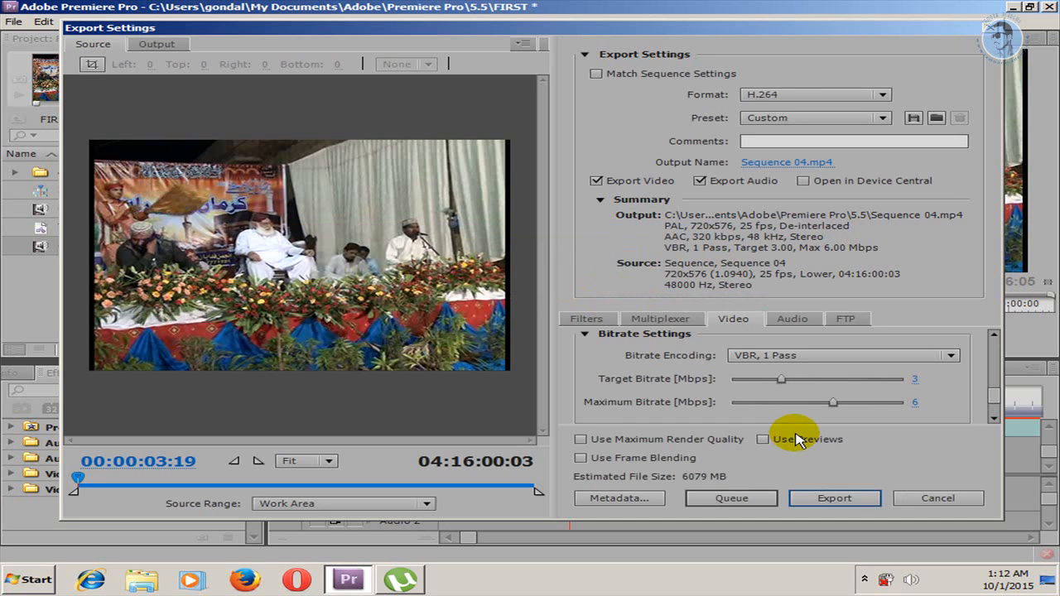
left_click(839, 499)
left_click(635, 297)
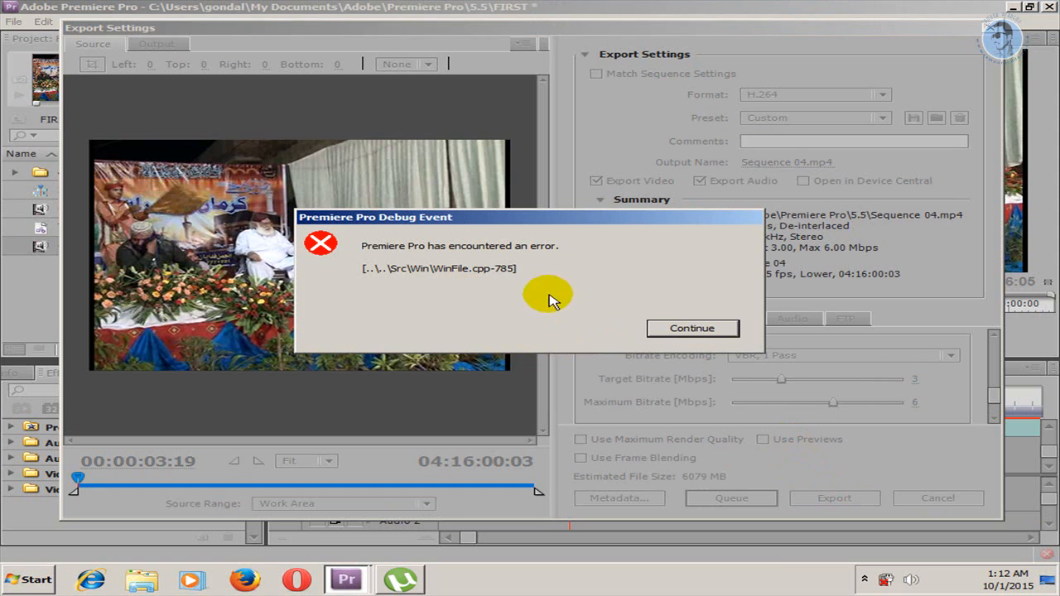
left_click(668, 327)
left_click(661, 306)
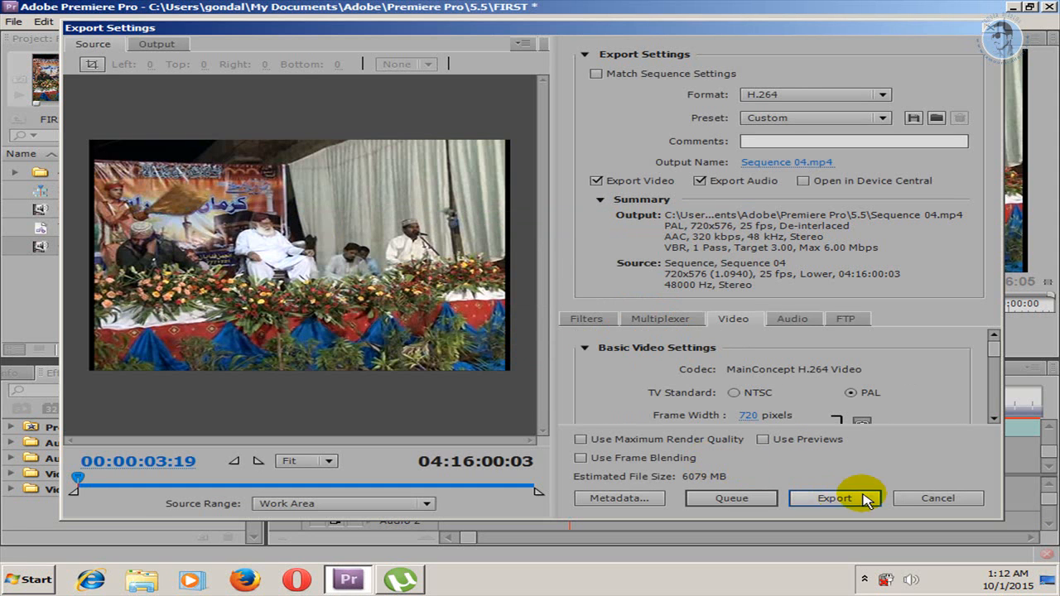
left_click(939, 498)
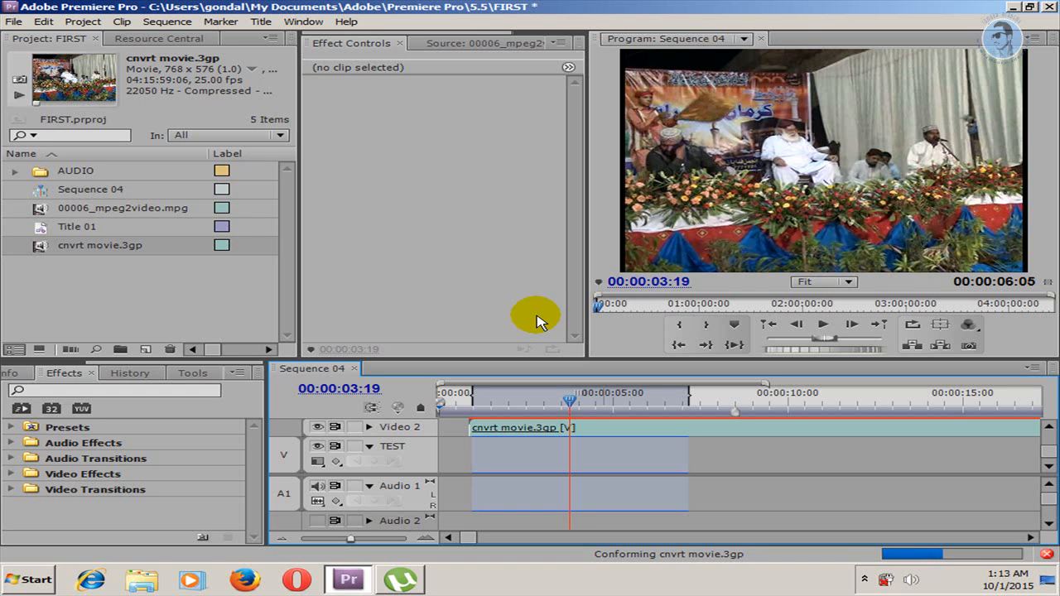
Clear the cnvrt movie.3gp clip from the Sequence 04 timeline
right_click(480, 432)
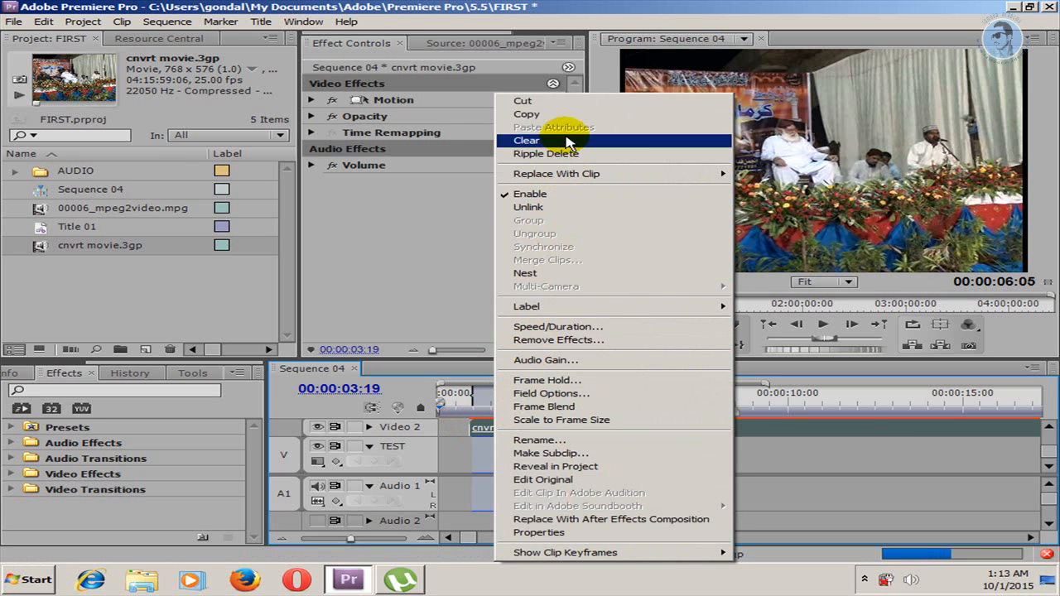
left_click(552, 140)
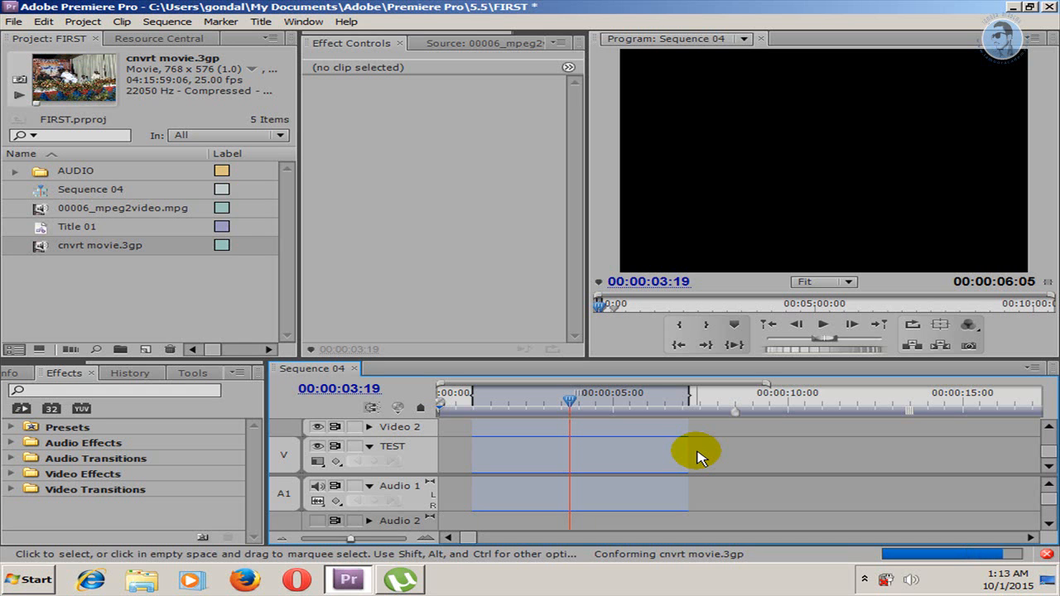
left_click(168, 22)
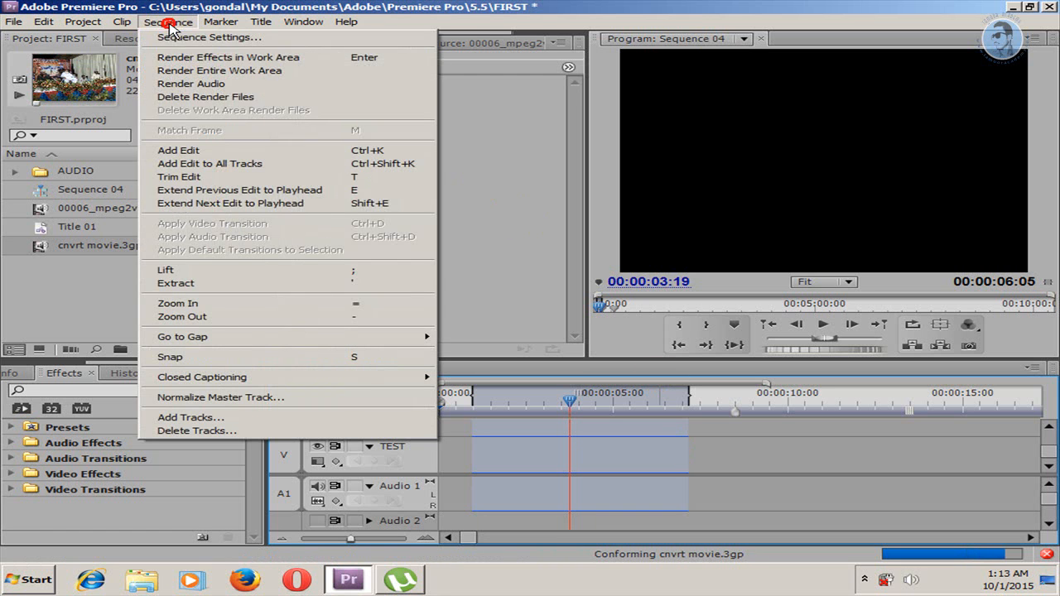
left_click(623, 487)
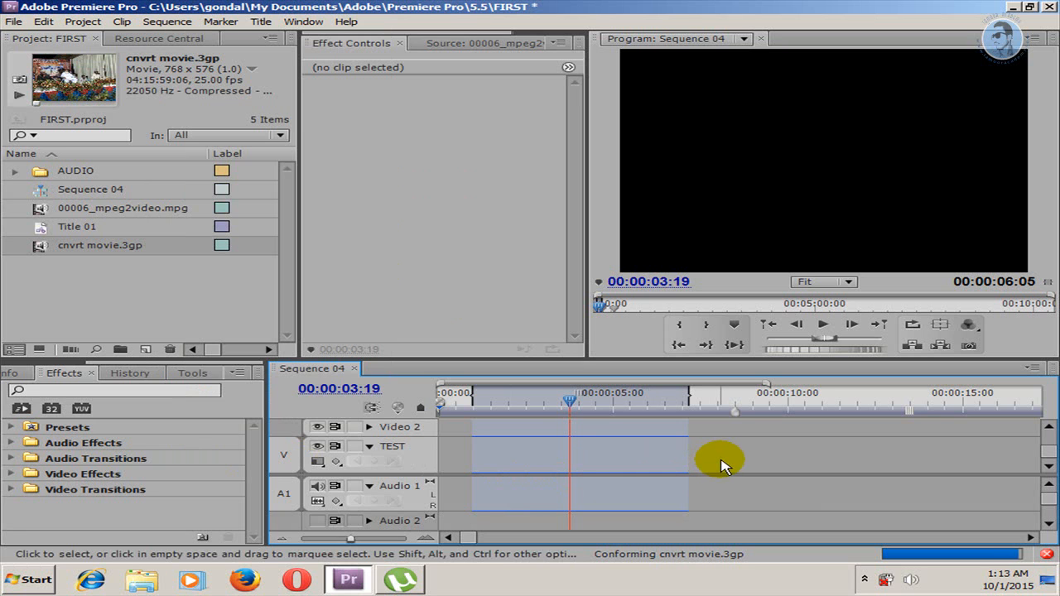
Open the events list, clear all logged events and close the list
left_click(1046, 554)
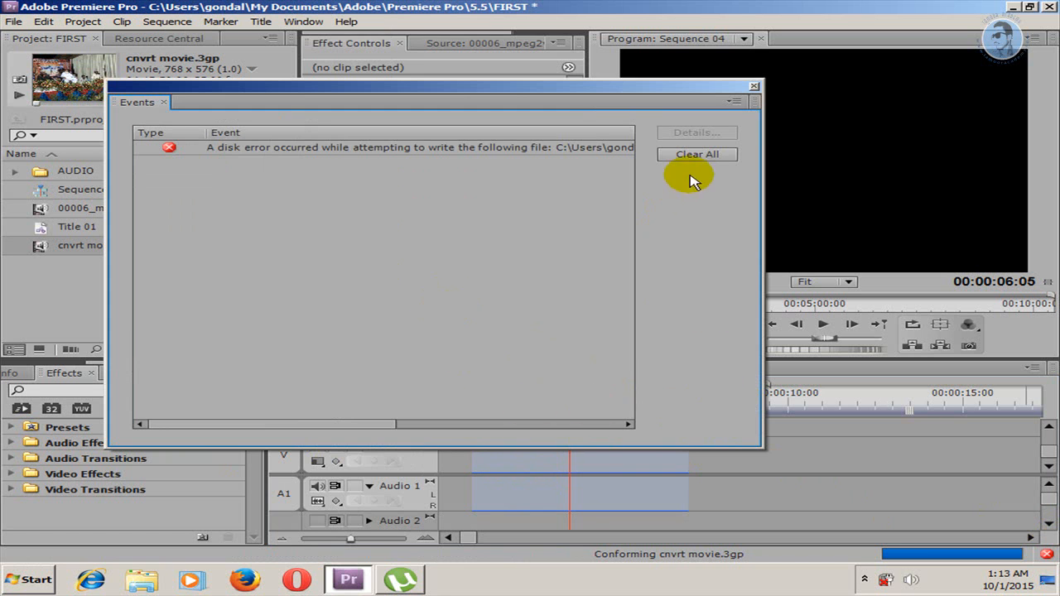
left_click(708, 158)
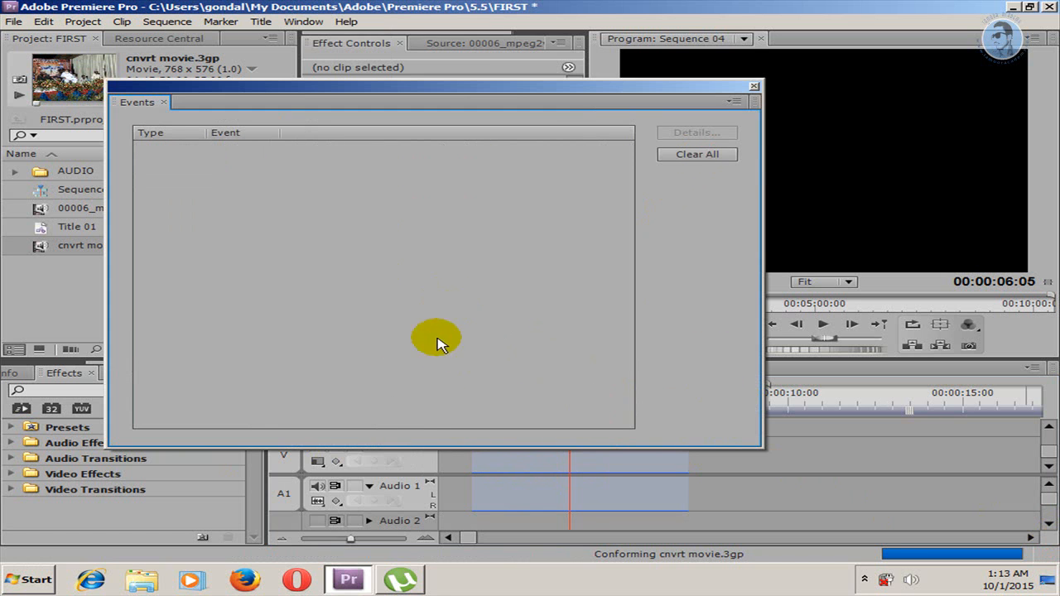
left_click(754, 86)
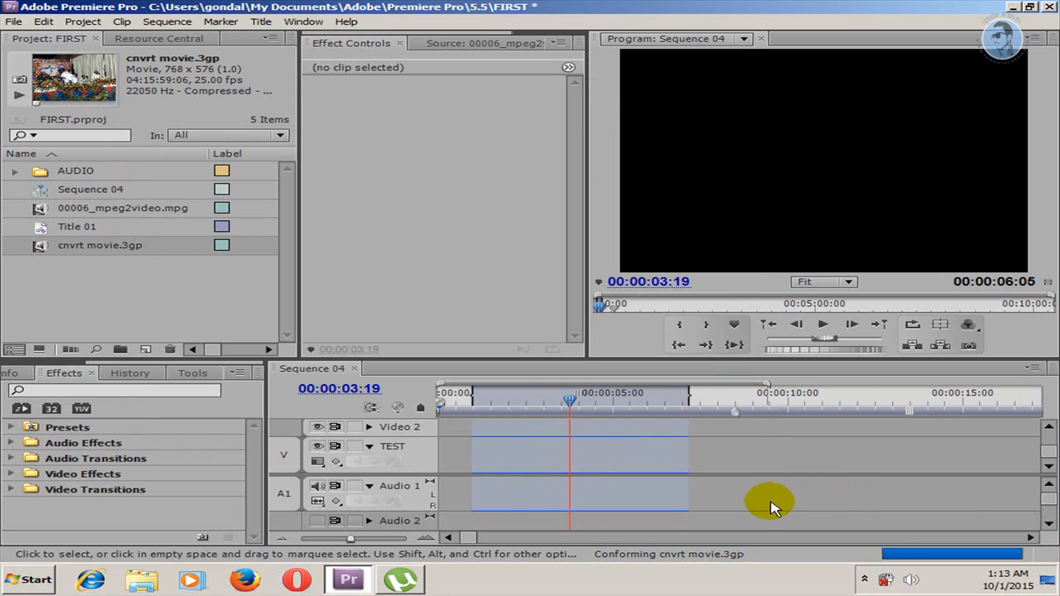